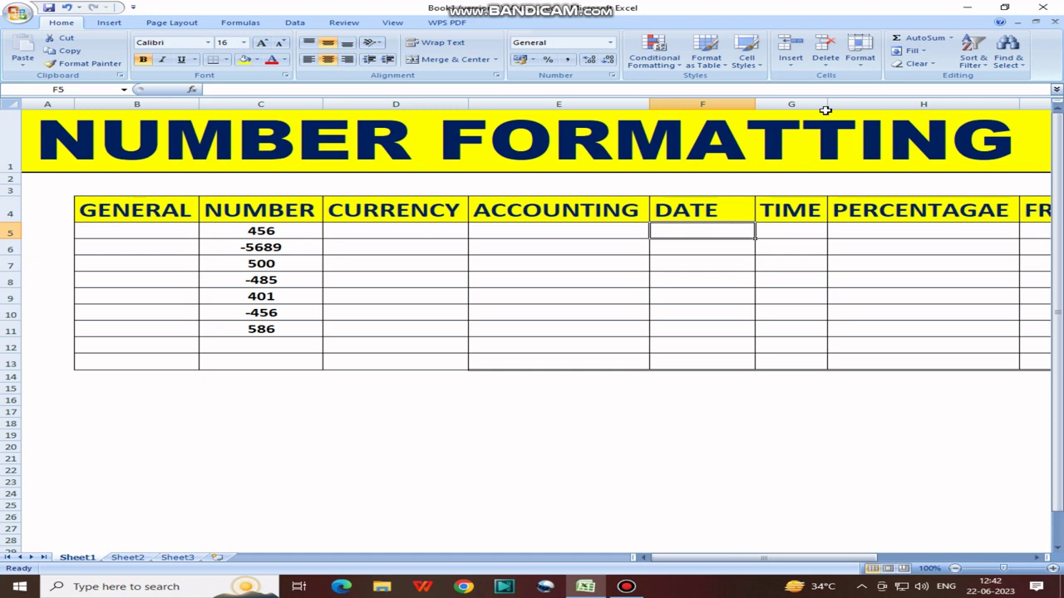
Select the NUMBER column cells C5:C13, from 456 down past 586
{"action": "left_click", "coordinate": [423, 235]}
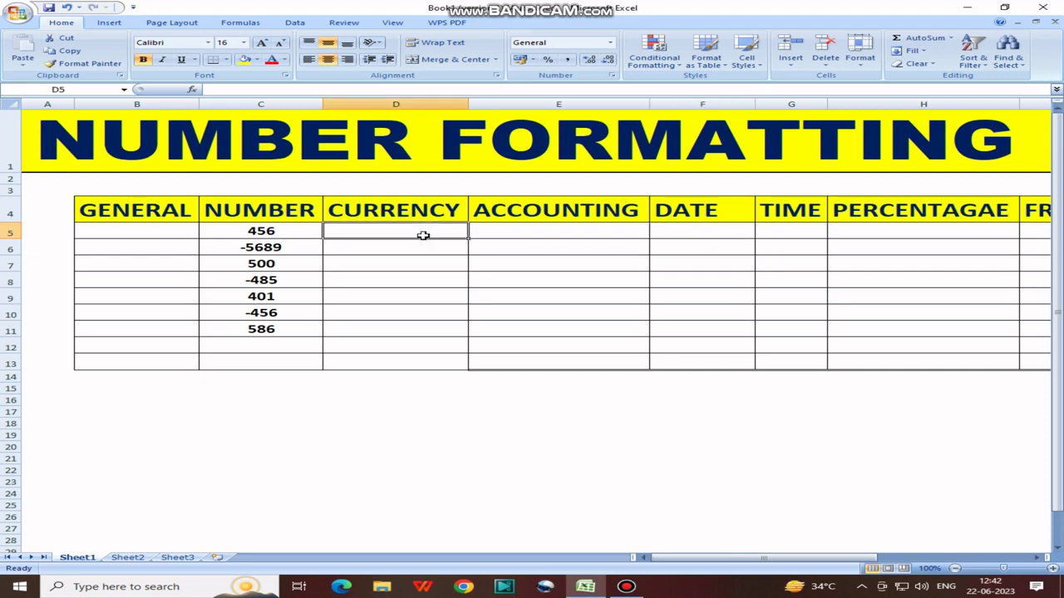
{"action": "left_click", "coordinate": [297, 231]}
{"action": "mouse_move", "coordinate": [297, 231]}
{"action": "left_mouse_down"}
{"action": "mouse_move", "coordinate": [285, 339]}
{"action": "mouse_move", "coordinate": [285, 321]}
{"action": "left_mouse_up"}
{"action": "left_click_drag", "start_coordinate": [299, 231], "coordinate": [300, 357]}
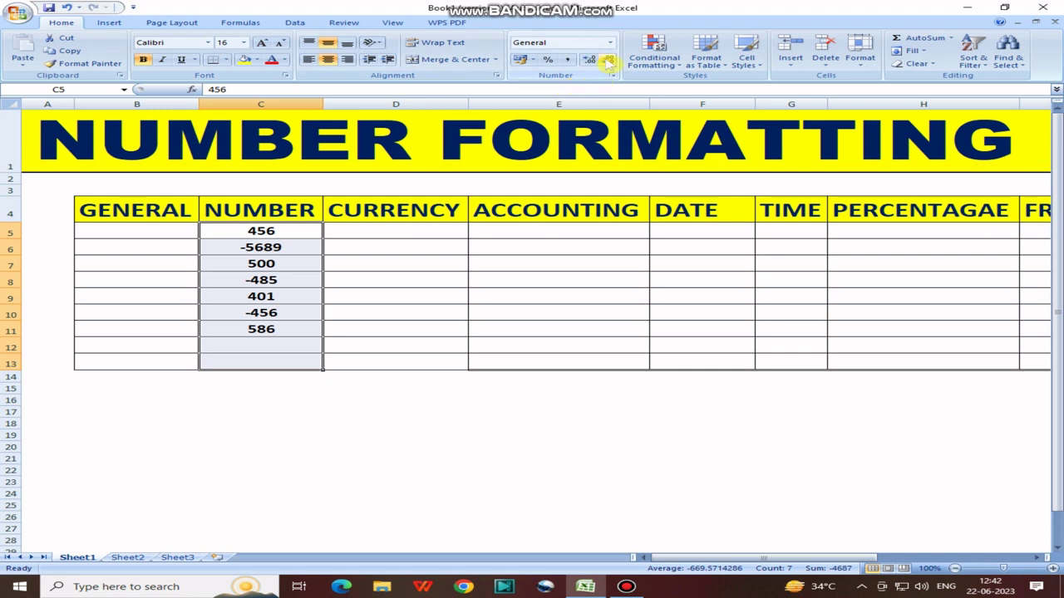
Open Format Cells for the NUMBER values, showing the General category with sample 456
{"action": "left_click", "coordinate": [610, 43]}
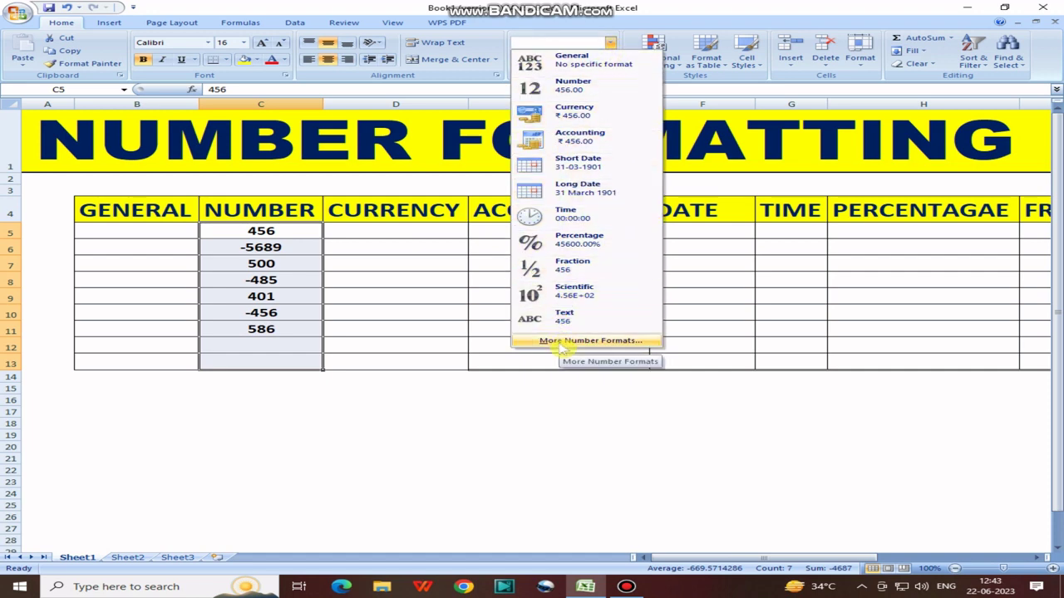
{"action": "left_click", "coordinate": [561, 347]}
{"action": "left_click_drag", "start_coordinate": [591, 101], "coordinate": [321, 82]}
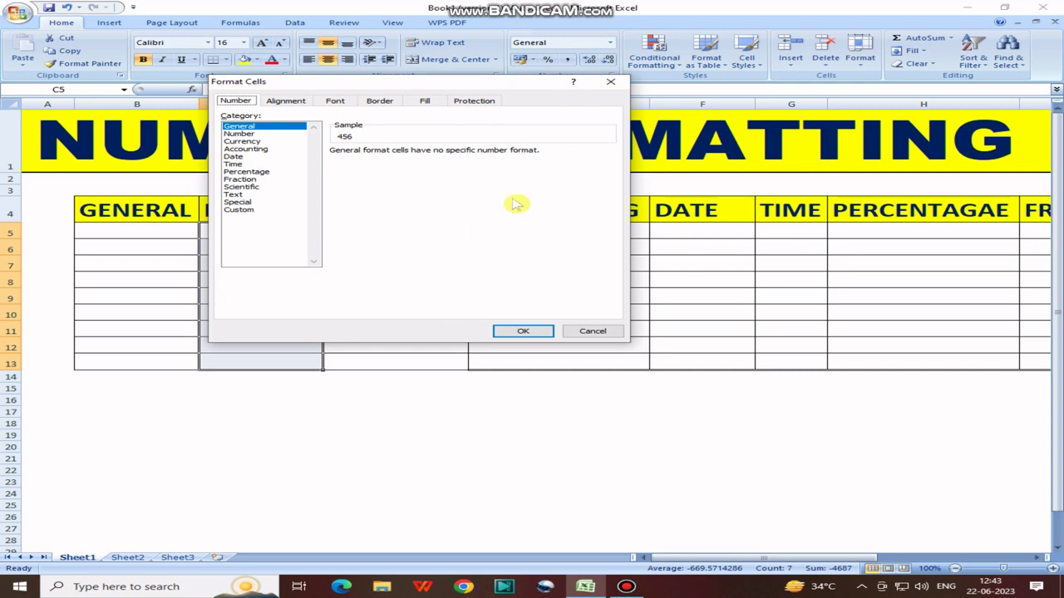
{"action": "left_click", "coordinate": [607, 82]}
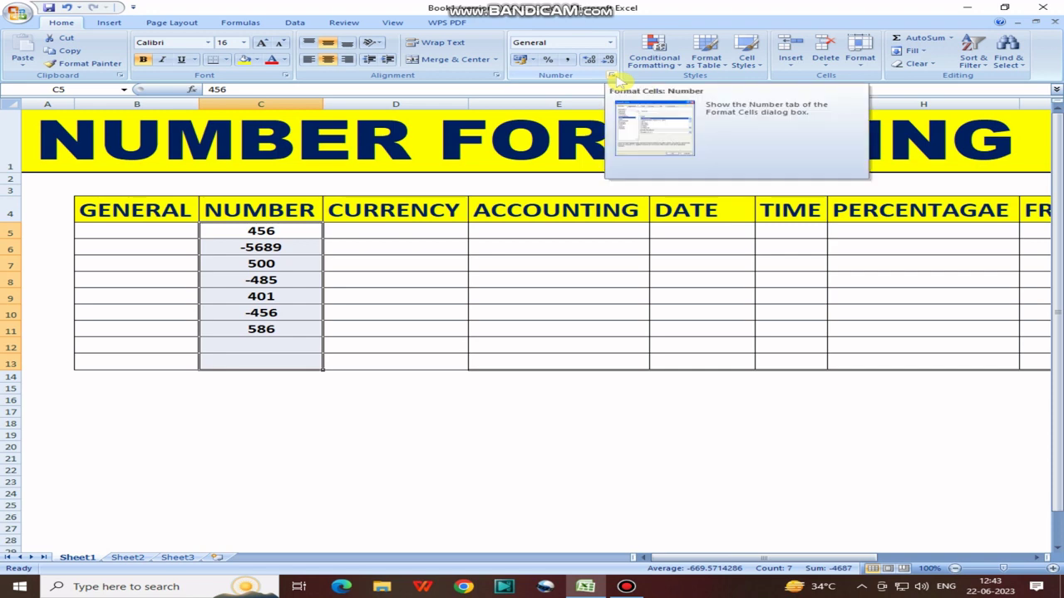
{"action": "left_click", "coordinate": [612, 75]}
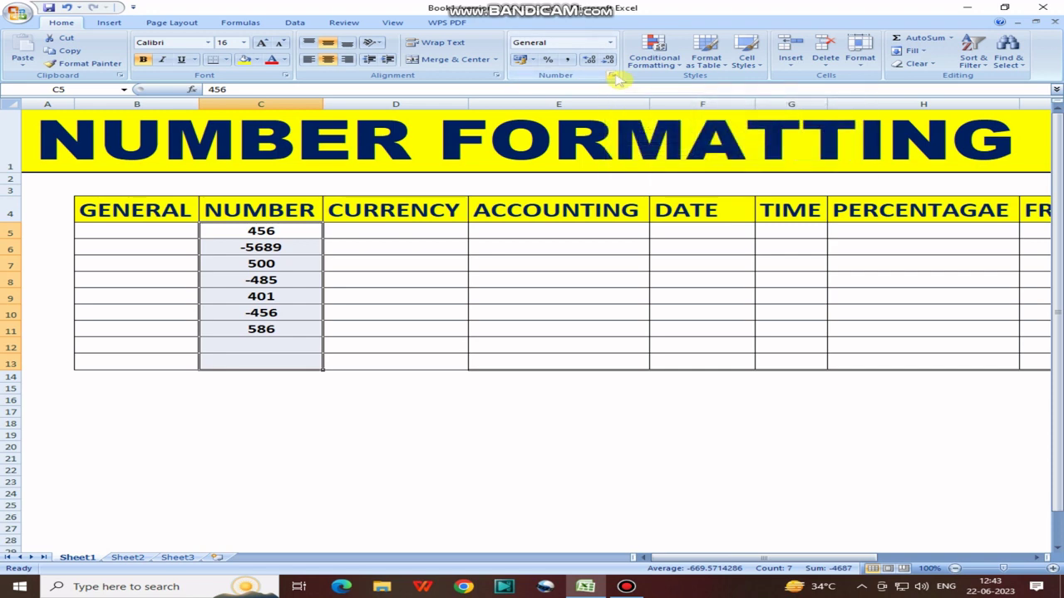
{"action": "left_click", "coordinate": [613, 76]}
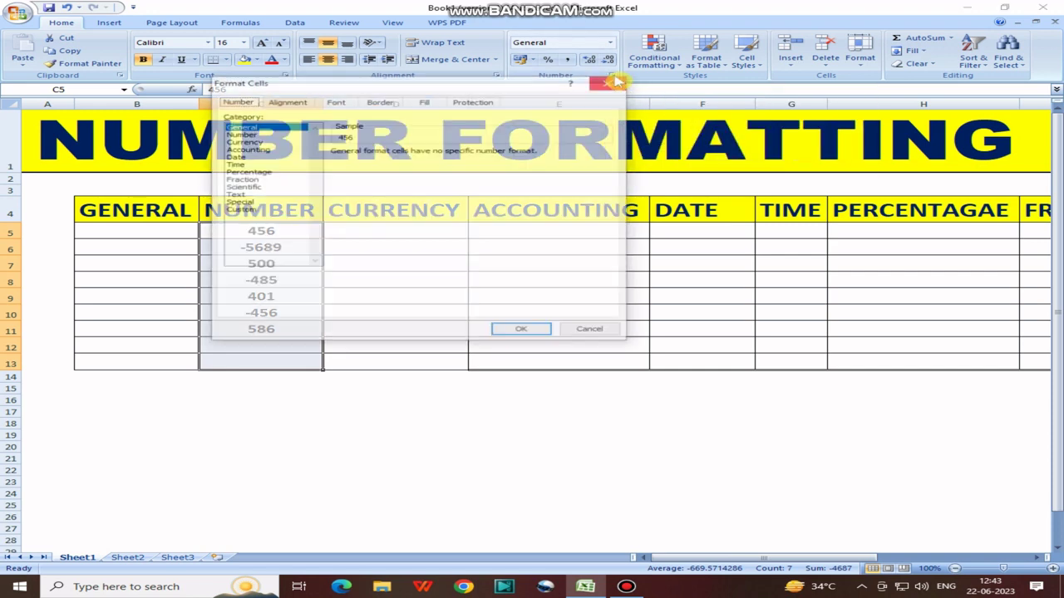
{"action": "left_click_drag", "start_coordinate": [407, 85], "coordinate": [657, 109]}
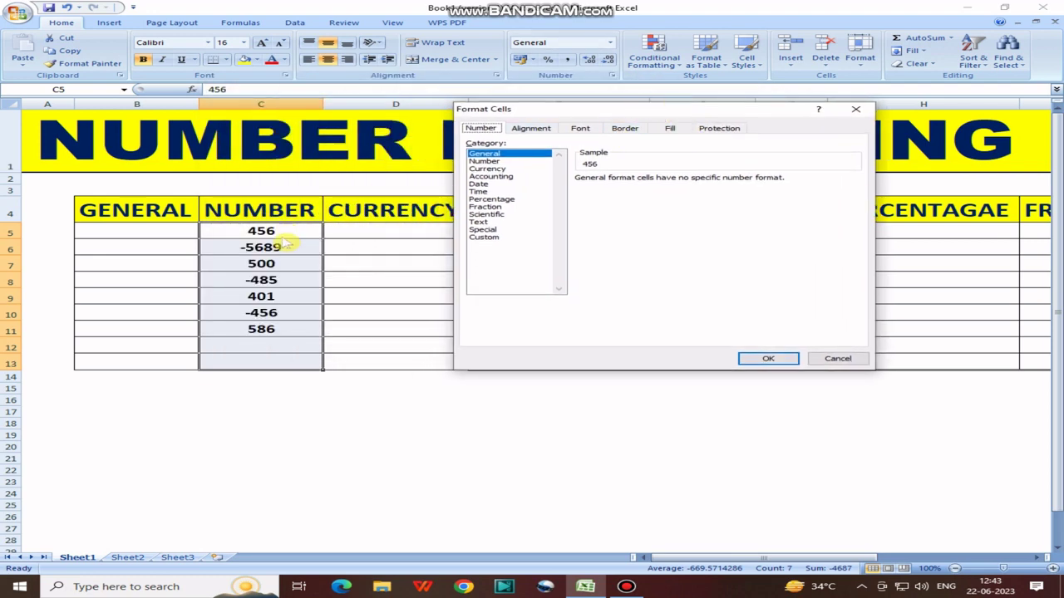
Apply the Number format with 2 decimal places, giving 456.00 through 586.00
{"action": "left_click", "coordinate": [502, 161]}
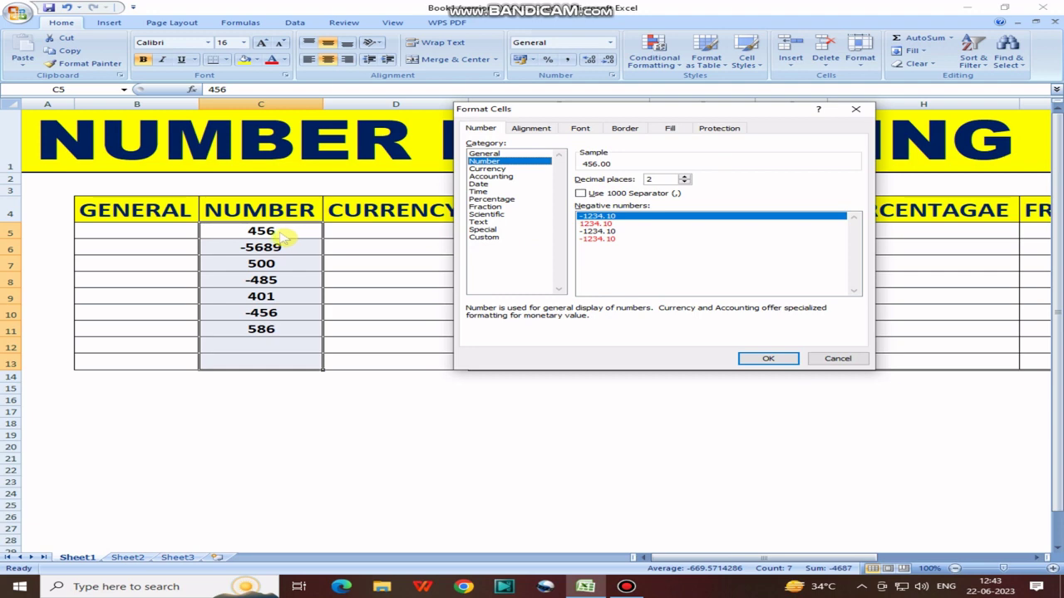
{"action": "left_click", "coordinate": [684, 177]}
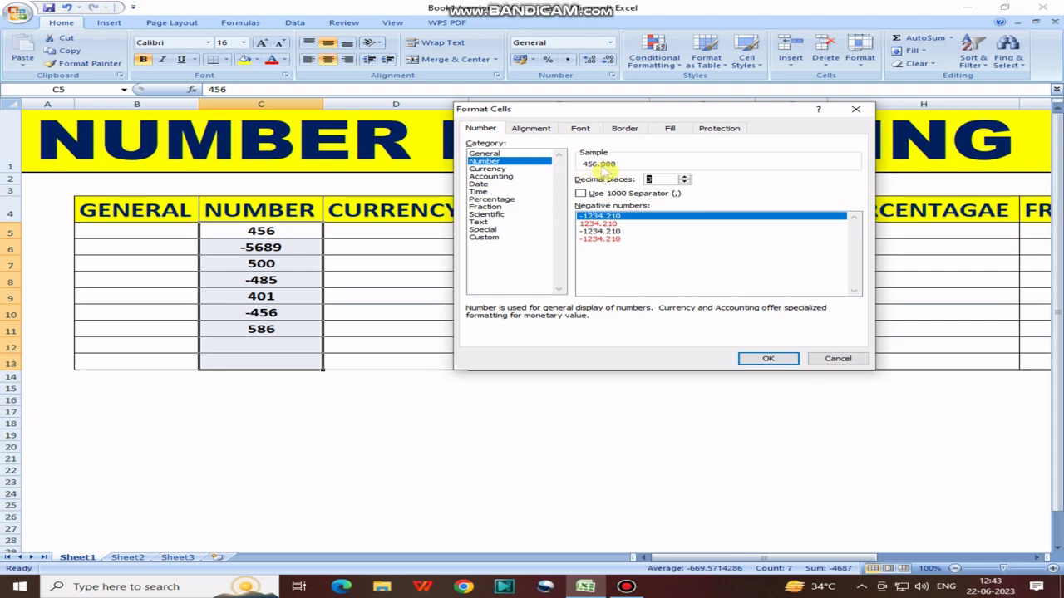
{"action": "left_click", "coordinate": [684, 182]}
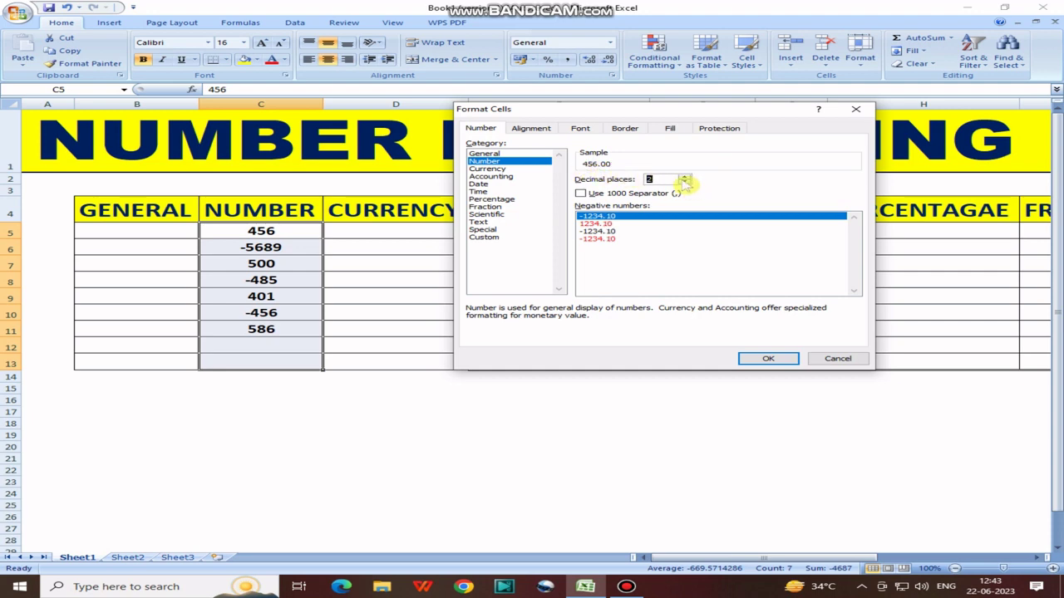
{"action": "left_click", "coordinate": [768, 359]}
{"action": "left_click_drag", "start_coordinate": [298, 234], "coordinate": [303, 356]}
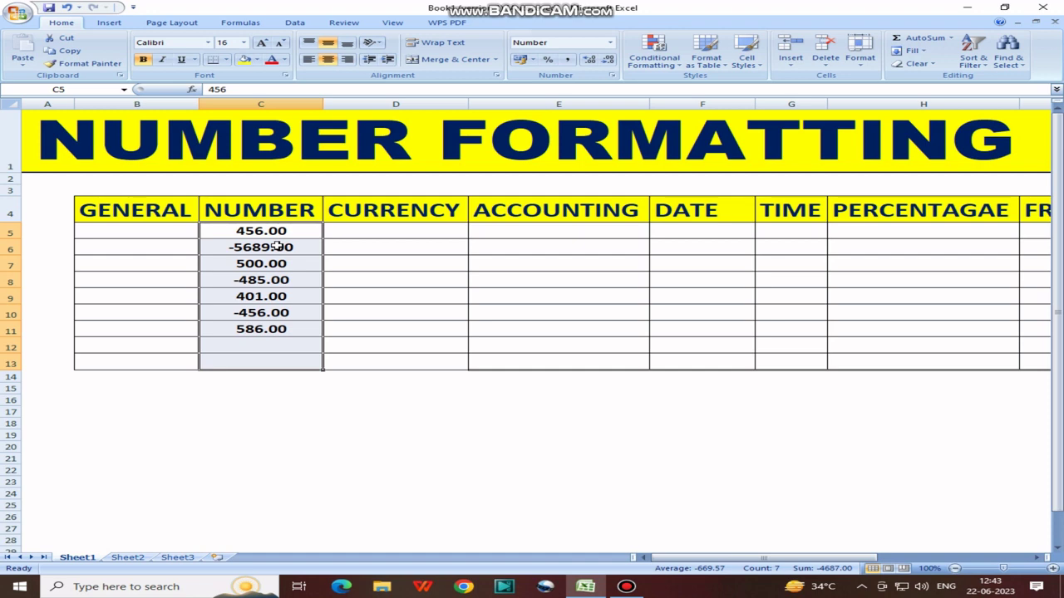
Try the red no-minus and the plain minus-sign negative styles on the NUMBER values
{"action": "left_click", "coordinate": [611, 75]}
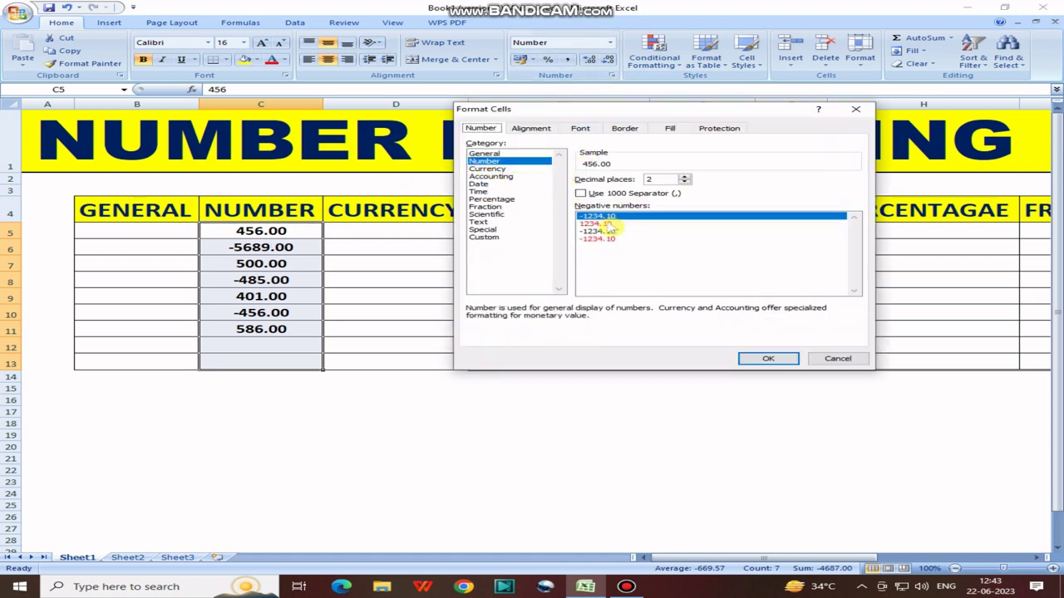
{"action": "left_click", "coordinate": [592, 224]}
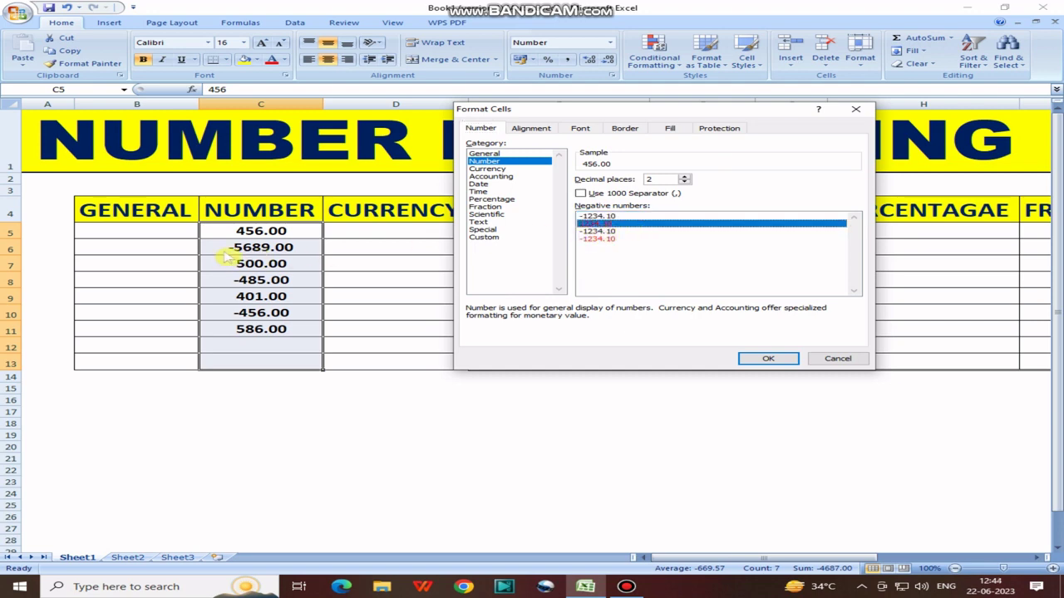
{"action": "left_click", "coordinate": [760, 357]}
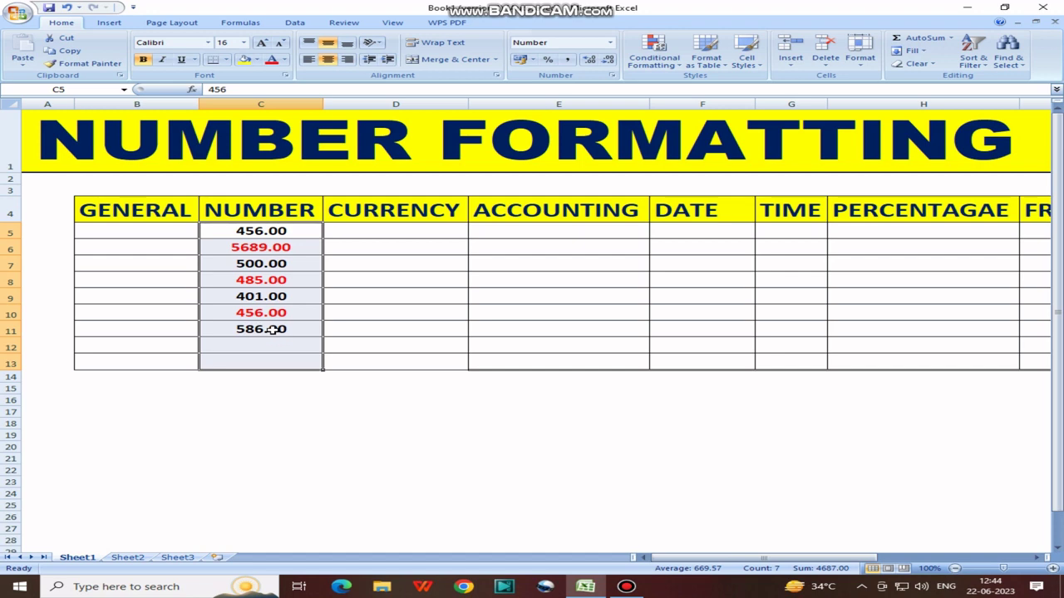
{"action": "left_click", "coordinate": [613, 75]}
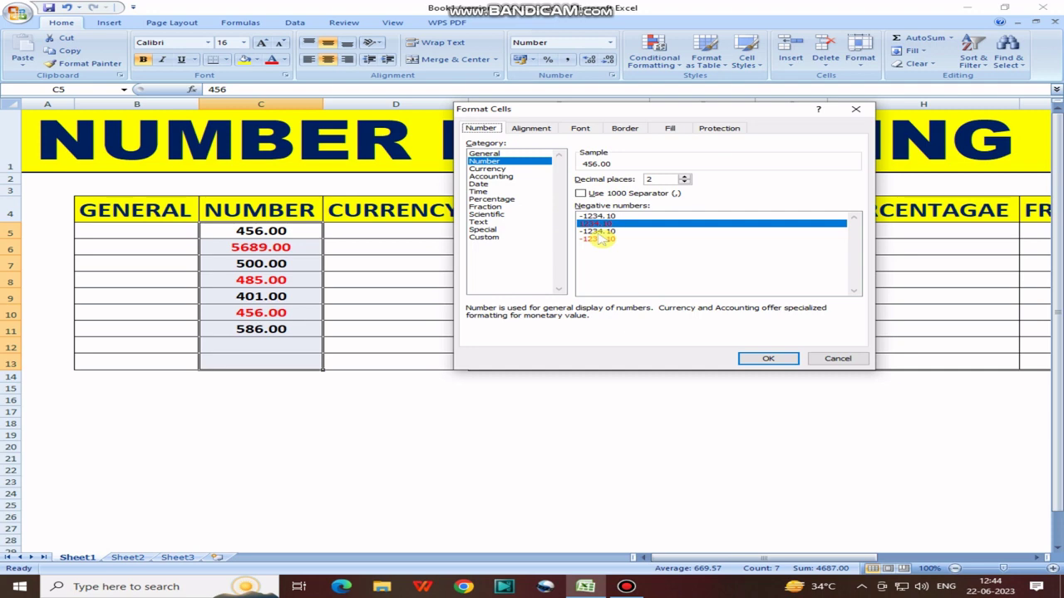
{"action": "left_click", "coordinate": [599, 232]}
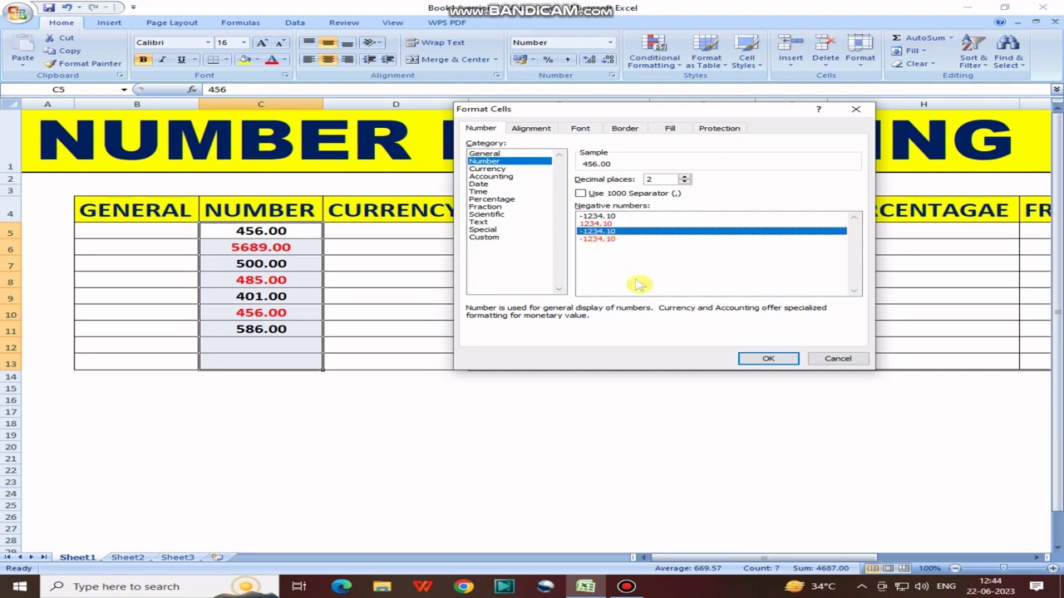
{"action": "left_click", "coordinate": [766, 360]}
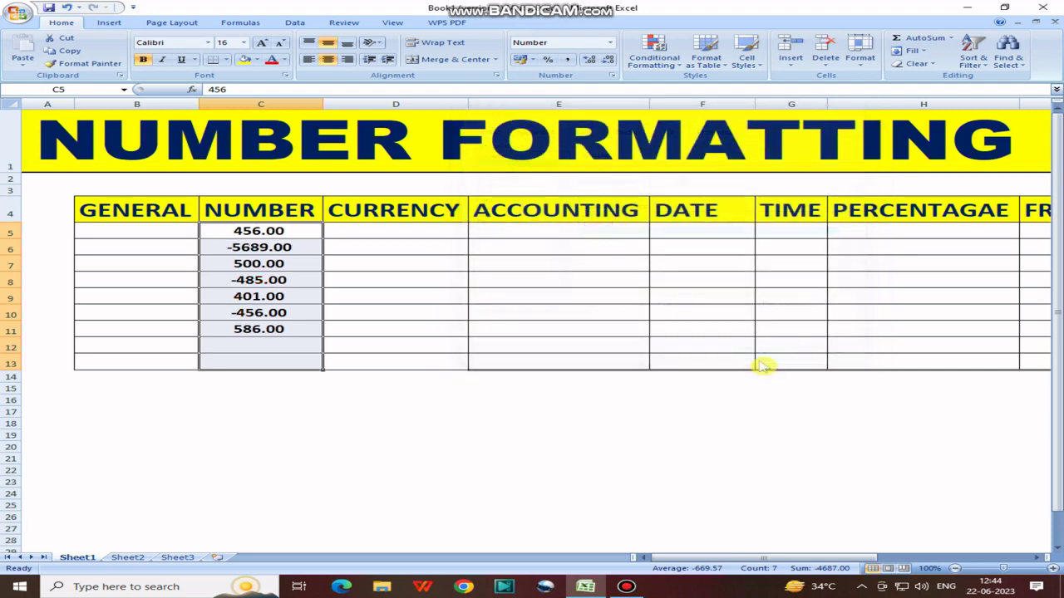
Apply the red -1234.10 negative style so -5689.00, -485.00 and -456.00 show red
{"action": "left_click_drag", "start_coordinate": [260, 231], "coordinate": [259, 344]}
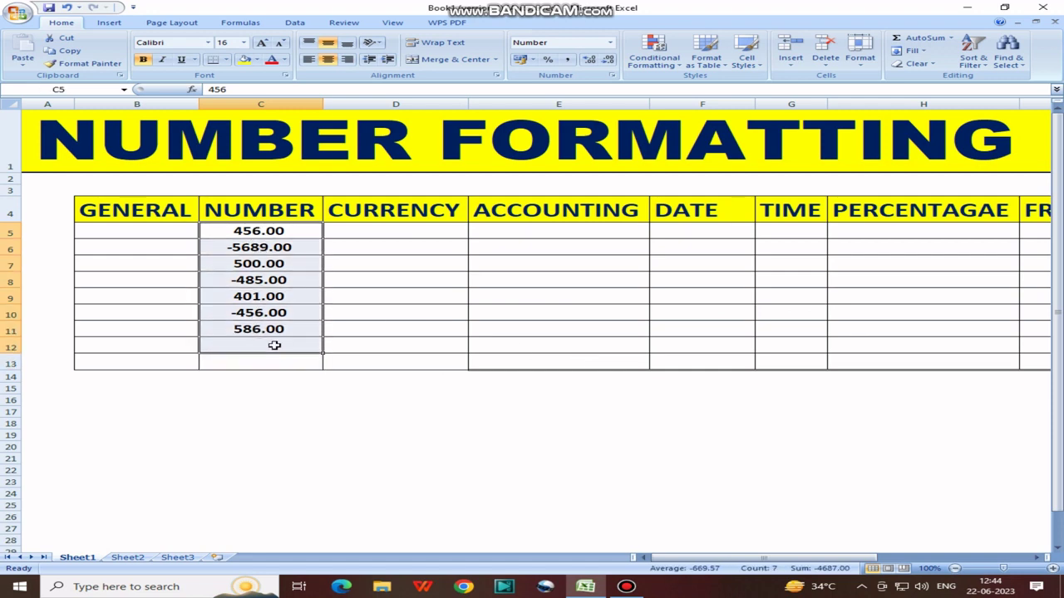
{"action": "left_click", "coordinate": [612, 75]}
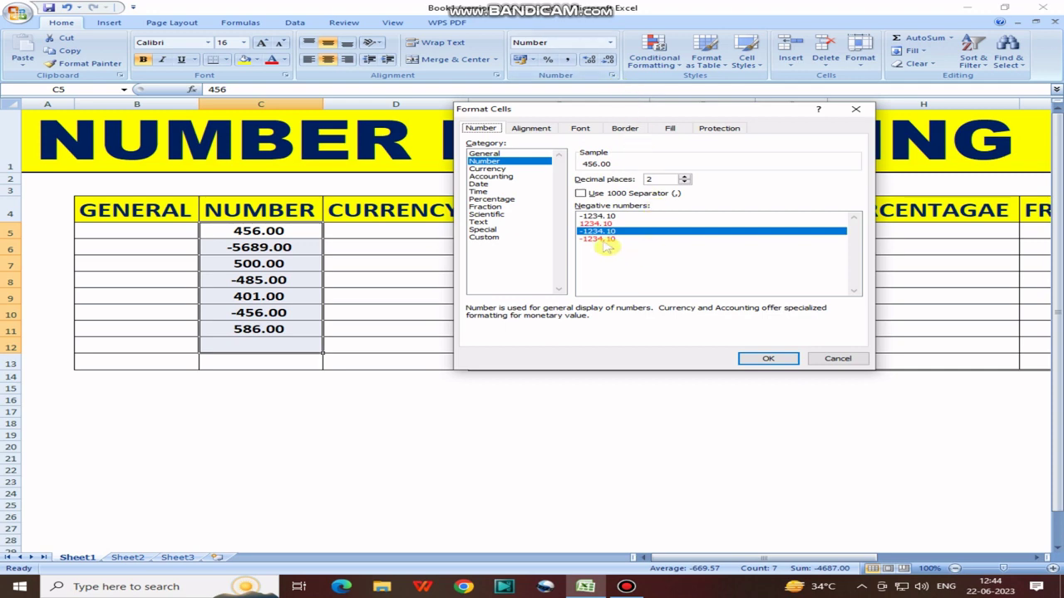
{"action": "left_click", "coordinate": [606, 240]}
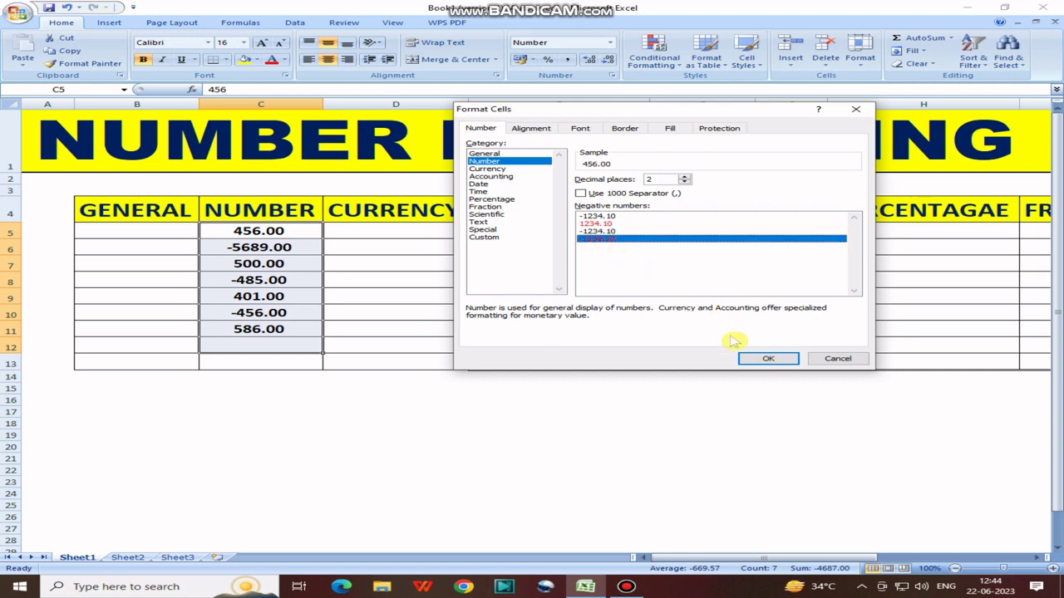
{"action": "left_click", "coordinate": [767, 362]}
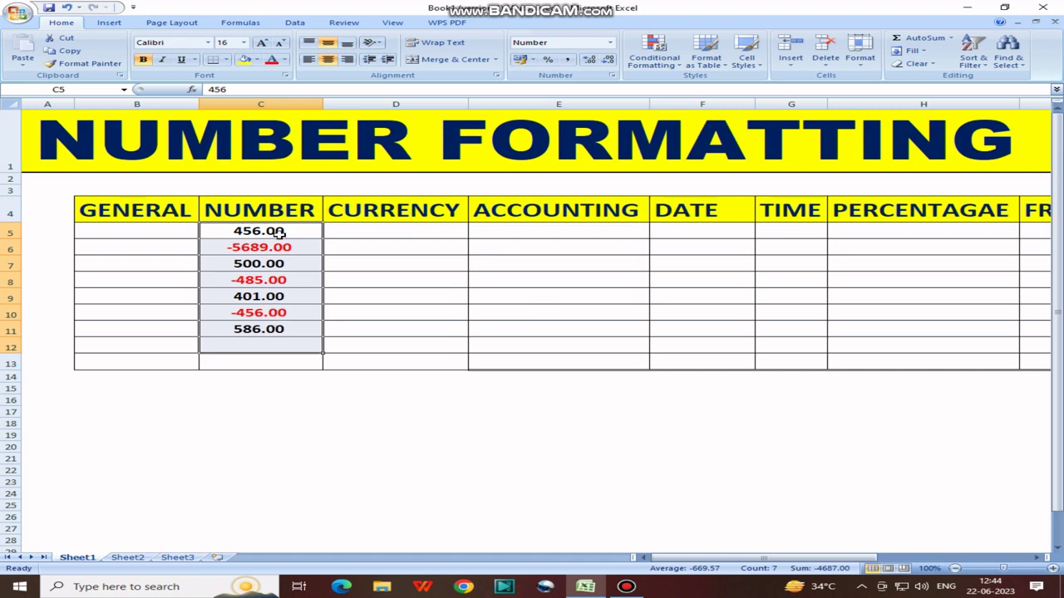
Reset the NUMBER values to General format
{"action": "left_click", "coordinate": [612, 75]}
{"action": "left_click", "coordinate": [499, 153]}
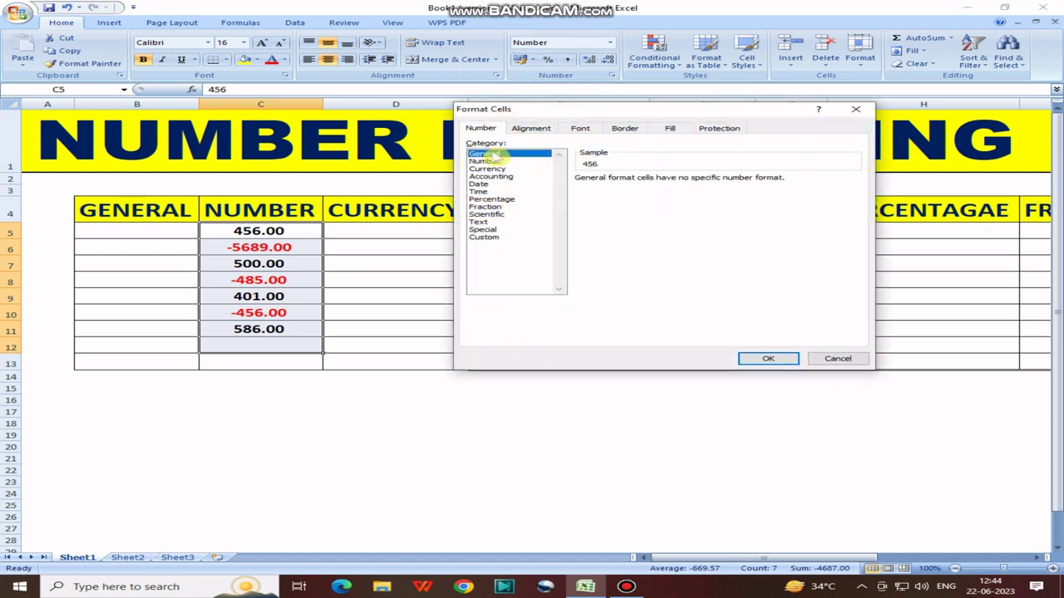
{"action": "left_click", "coordinate": [746, 358]}
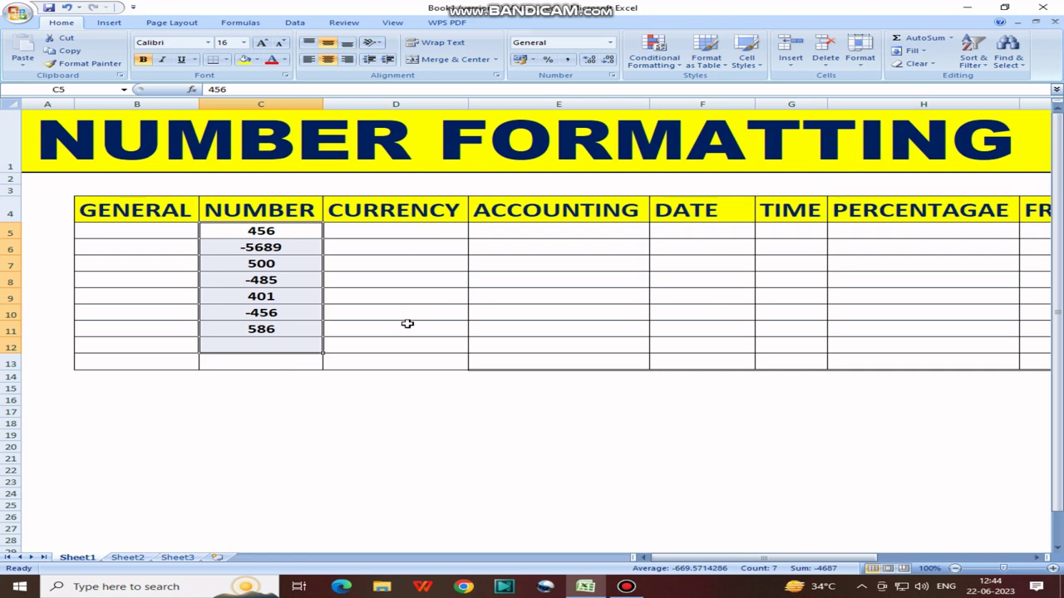
Copy the NUMBER values and paste them into the CURRENCY column starting at D5
{"action": "key", "text": "ctrl+c"}
{"action": "left_click", "coordinate": [367, 232]}
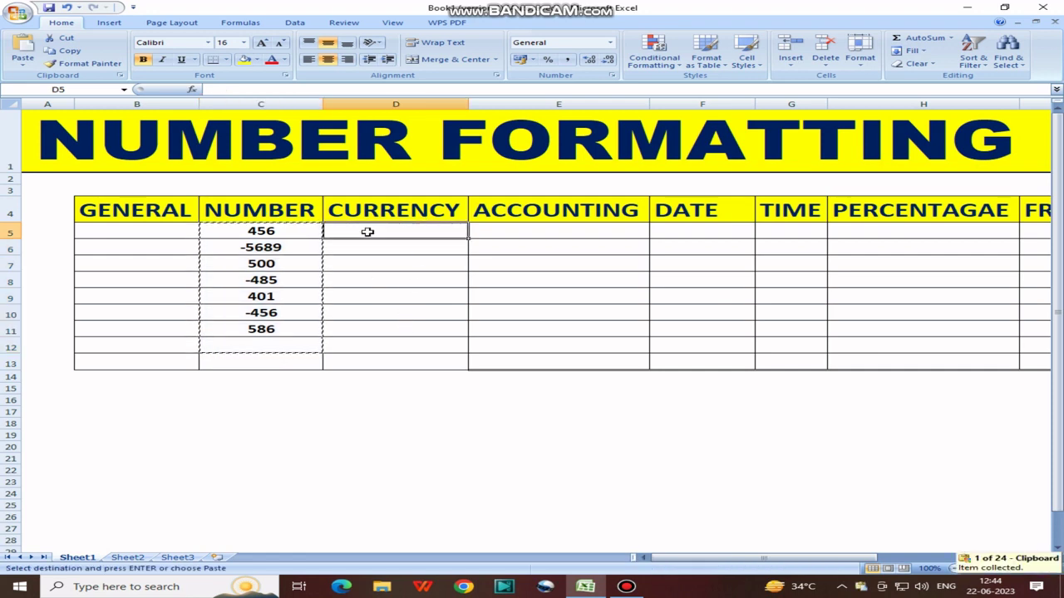
{"action": "key", "text": "ctrl+v"}
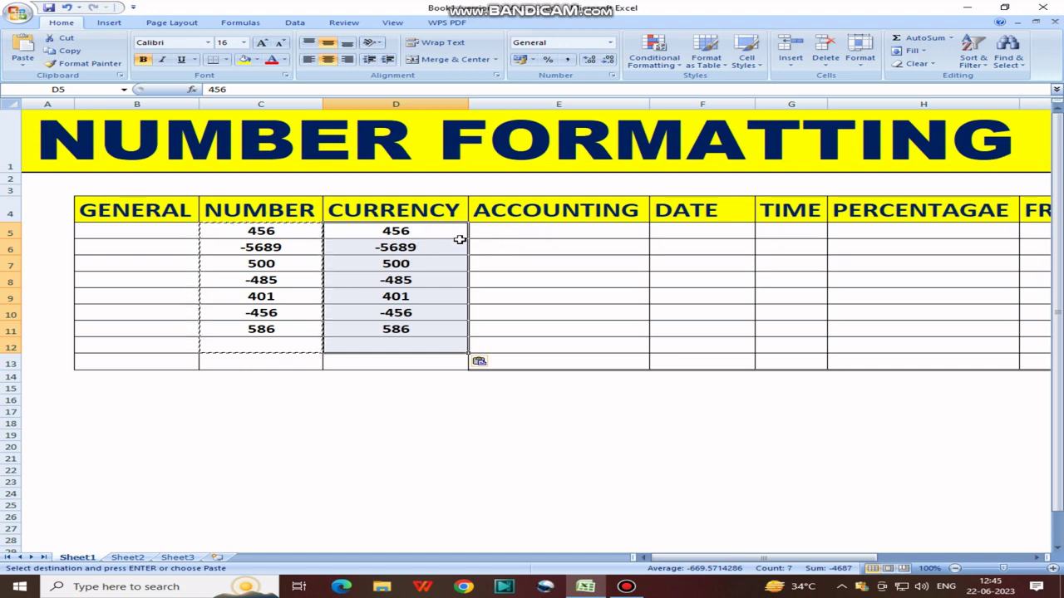
Apply the ₹ Currency format with 2 decimals to the CURRENCY values
{"action": "left_click", "coordinate": [611, 75]}
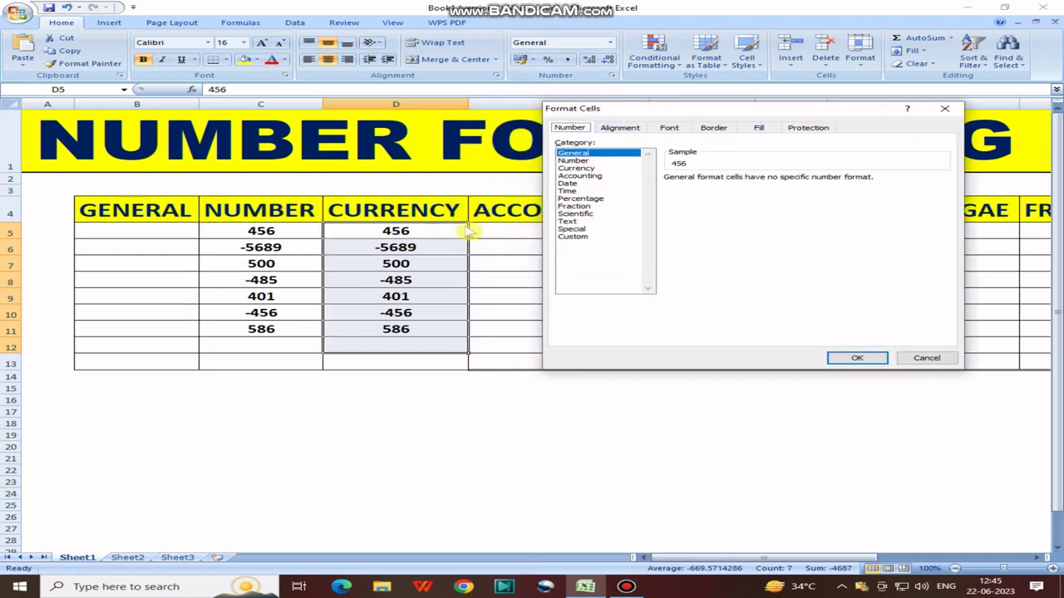
{"action": "left_click", "coordinate": [582, 168]}
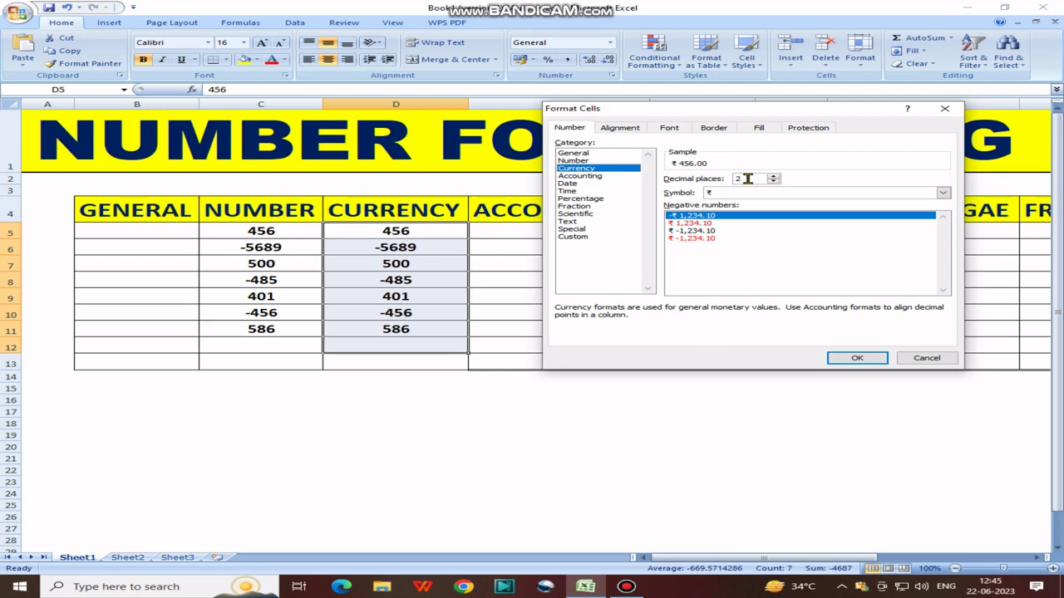
{"action": "left_click", "coordinate": [850, 356]}
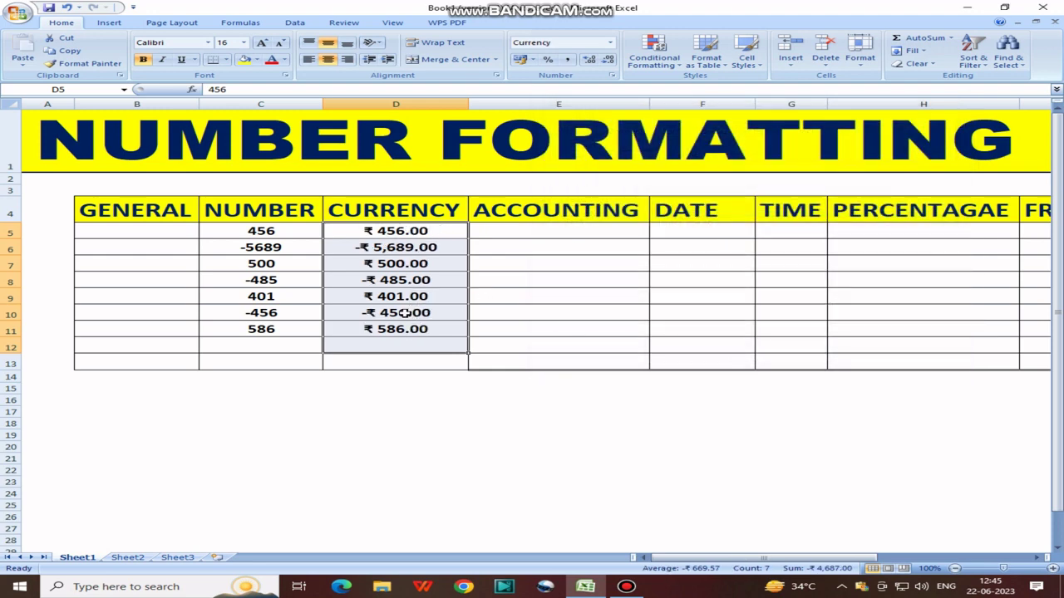
{"action": "left_click", "coordinate": [371, 249]}
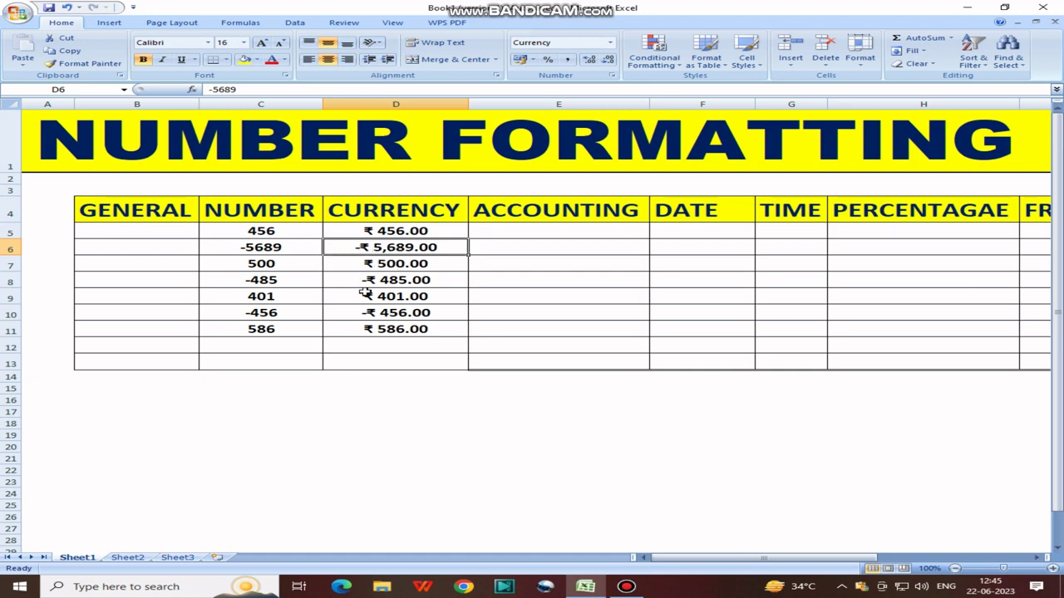
Show negative amounts in D5:D11 in red without a minus sign
{"action": "left_click_drag", "start_coordinate": [386, 233], "coordinate": [387, 326]}
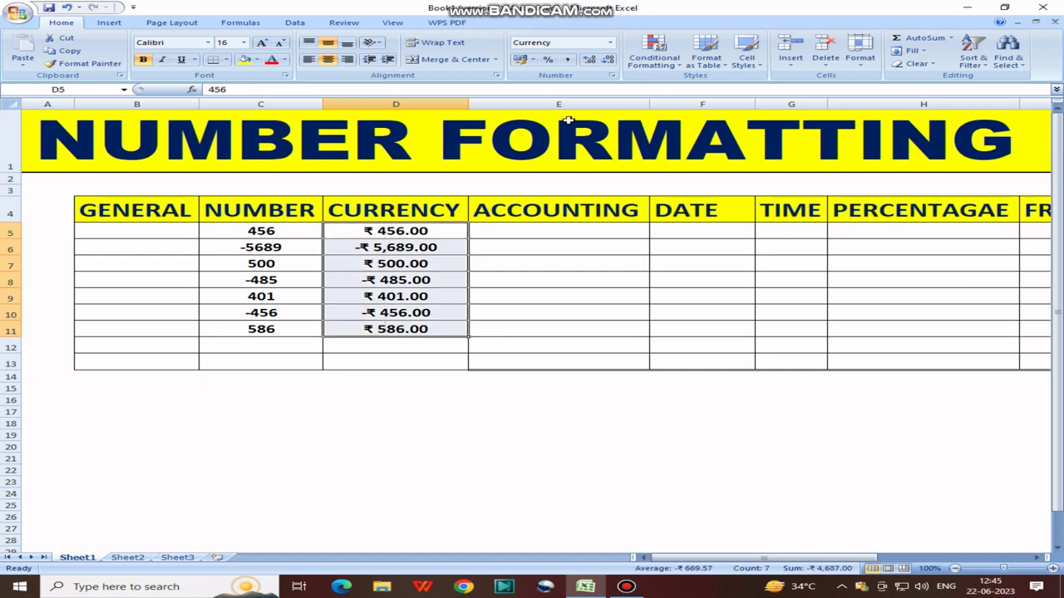
{"action": "left_click", "coordinate": [613, 76]}
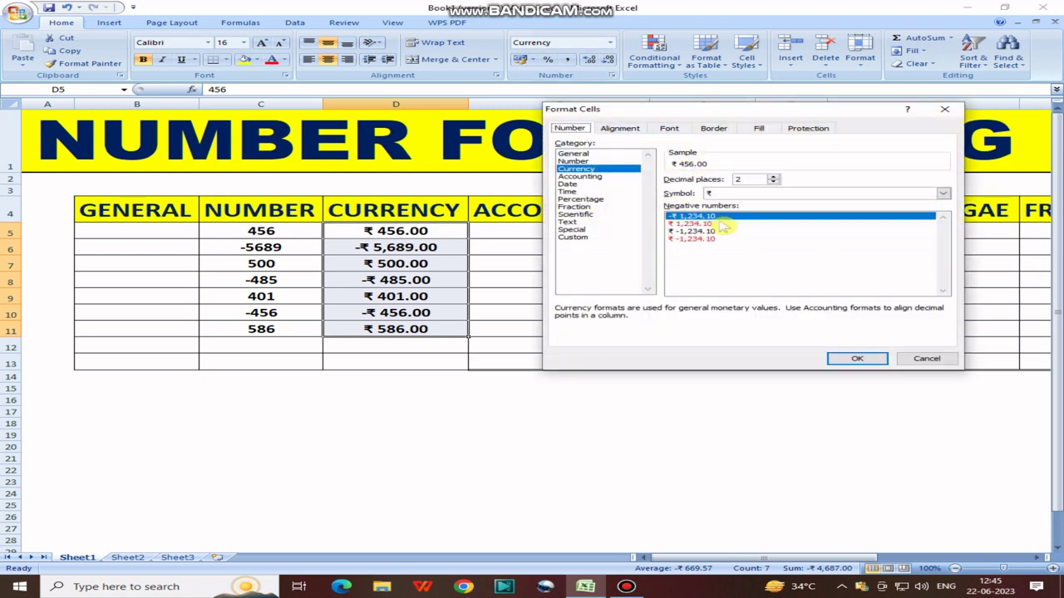
{"action": "left_click", "coordinate": [691, 224]}
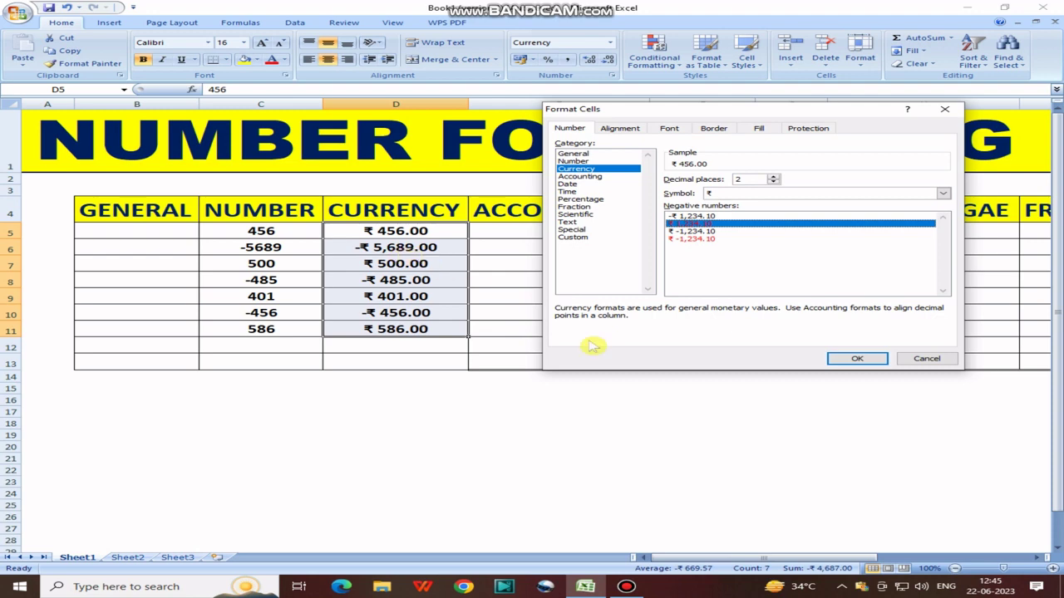
{"action": "left_click", "coordinate": [856, 360]}
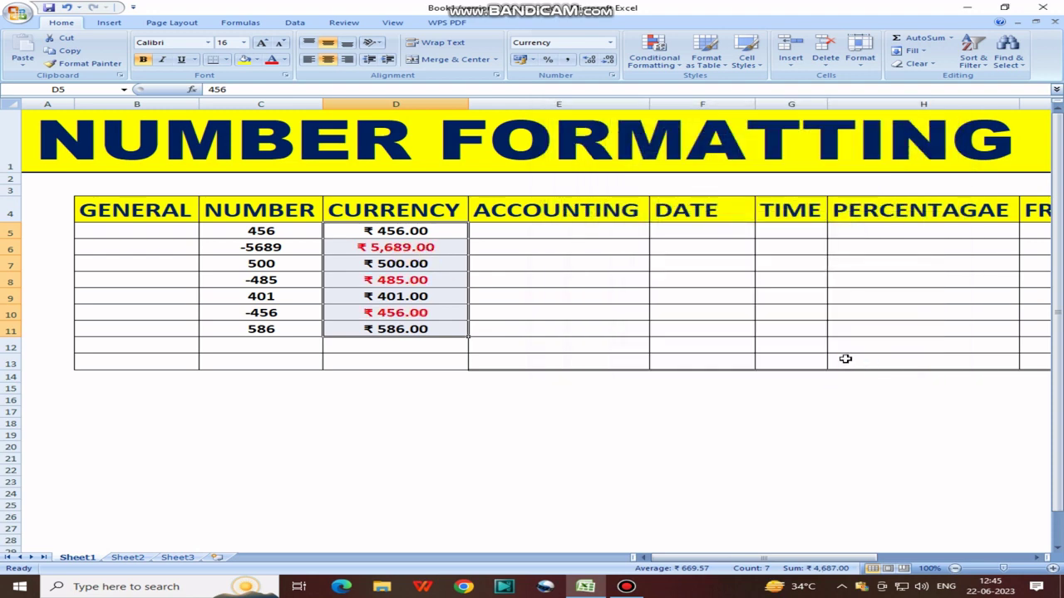
{"action": "left_click", "coordinate": [611, 75]}
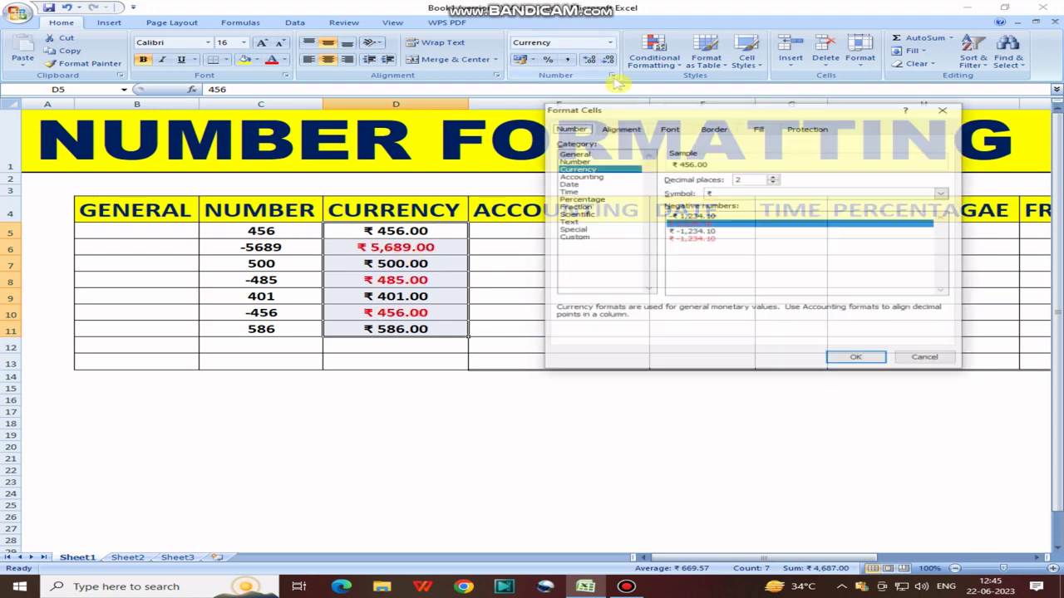
Switch the currency negatives to red ₹ -1,234.10 style, e.g. ₹ -5,689.00 and ₹ -456.00
{"action": "left_click", "coordinate": [691, 232]}
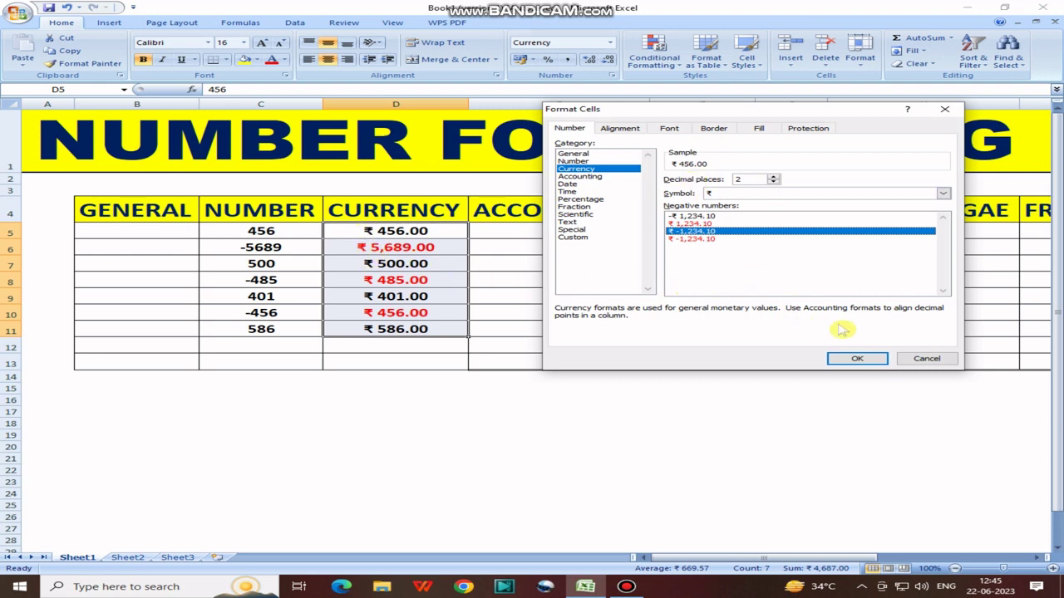
{"action": "left_click", "coordinate": [857, 359]}
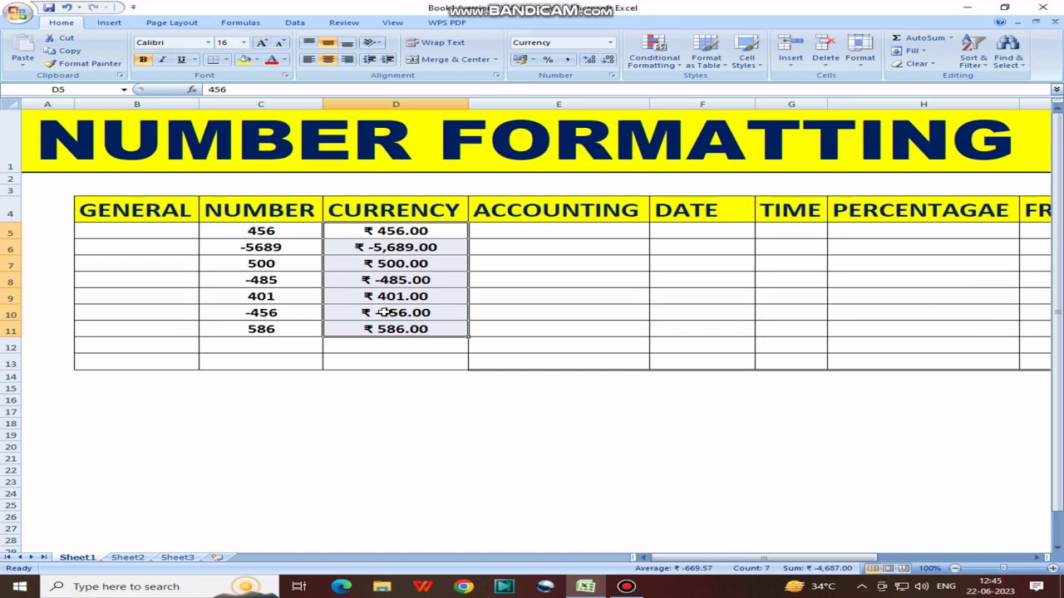
{"action": "left_click", "coordinate": [612, 75]}
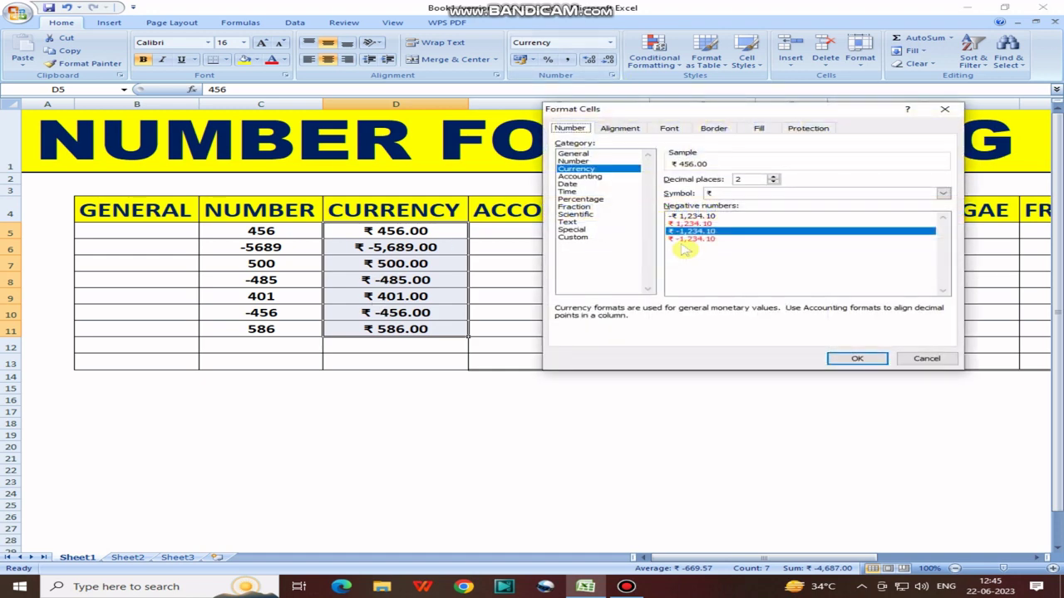
{"action": "left_click", "coordinate": [686, 239]}
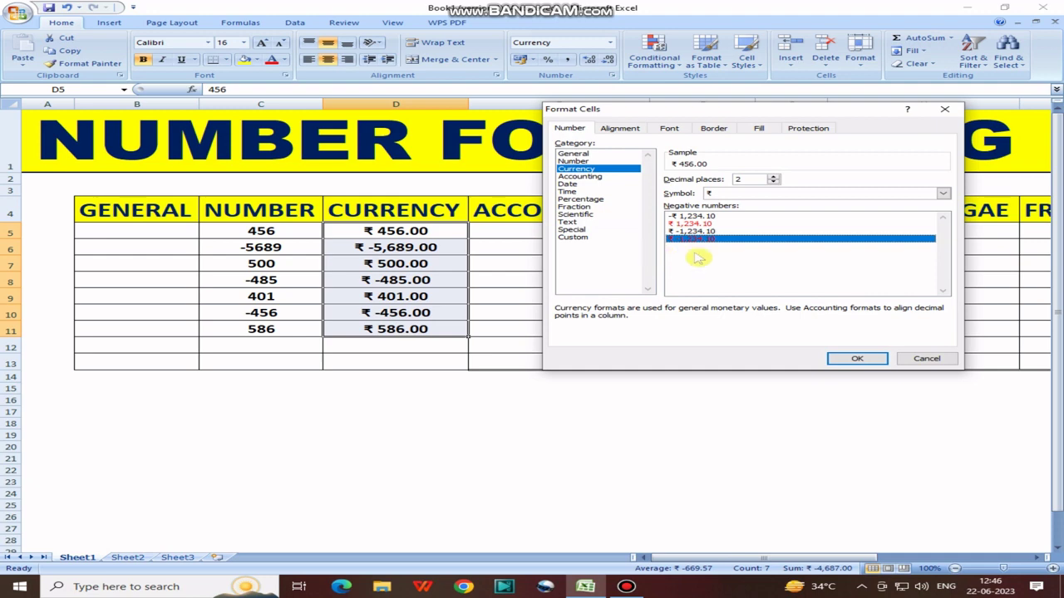
{"action": "left_click", "coordinate": [851, 362]}
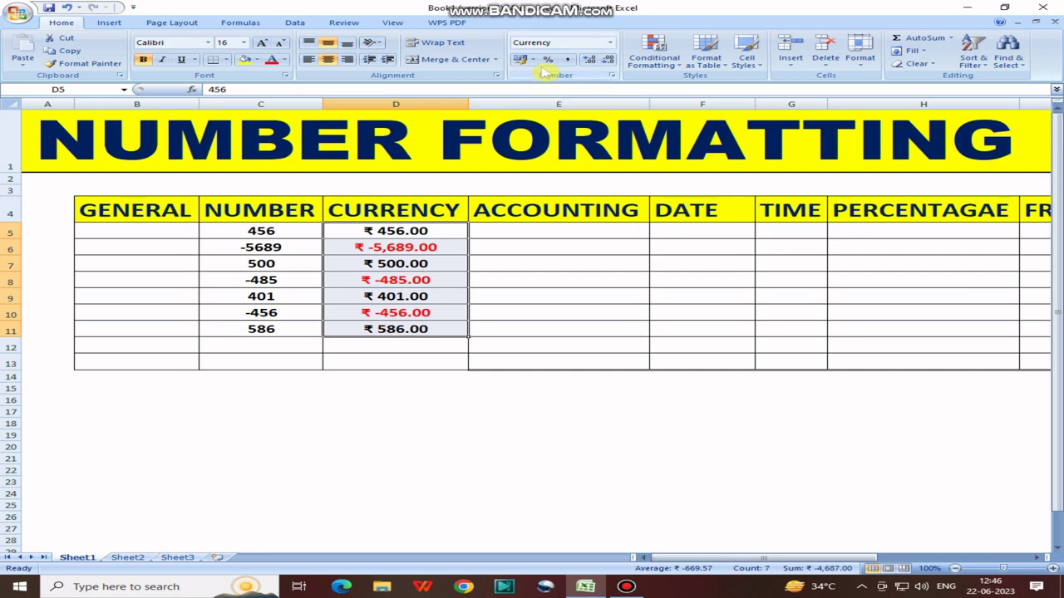
Reset the CURRENCY values D5:D11 to General format
{"action": "left_click", "coordinate": [613, 75]}
{"action": "left_click", "coordinate": [574, 153]}
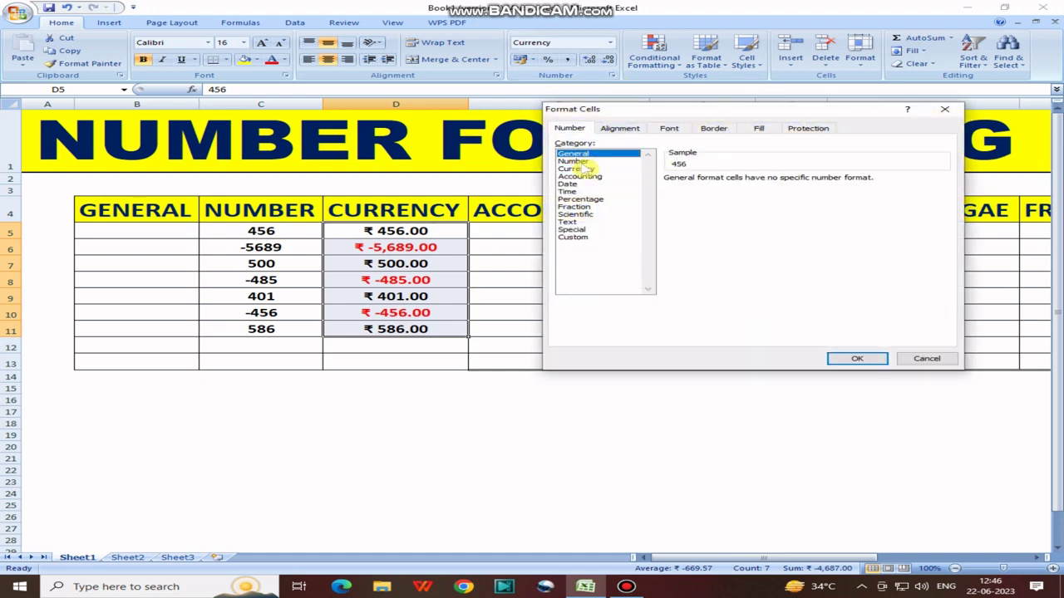
{"action": "left_click", "coordinate": [856, 360]}
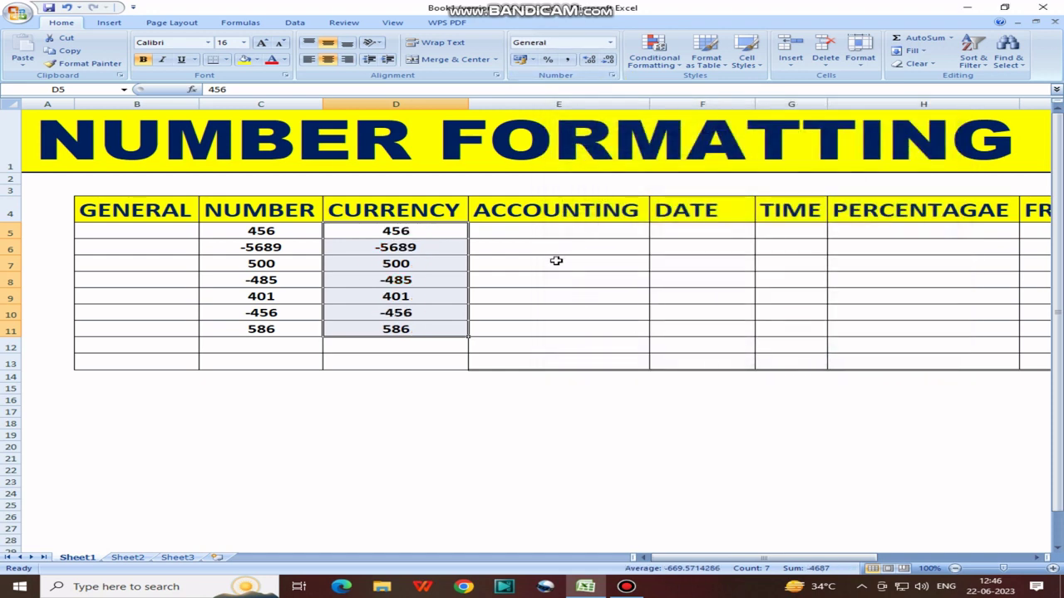
Copy D5:D11 and paste the values into the ACCOUNTING column at E5
{"action": "left_click_drag", "start_coordinate": [550, 234], "coordinate": [546, 326]}
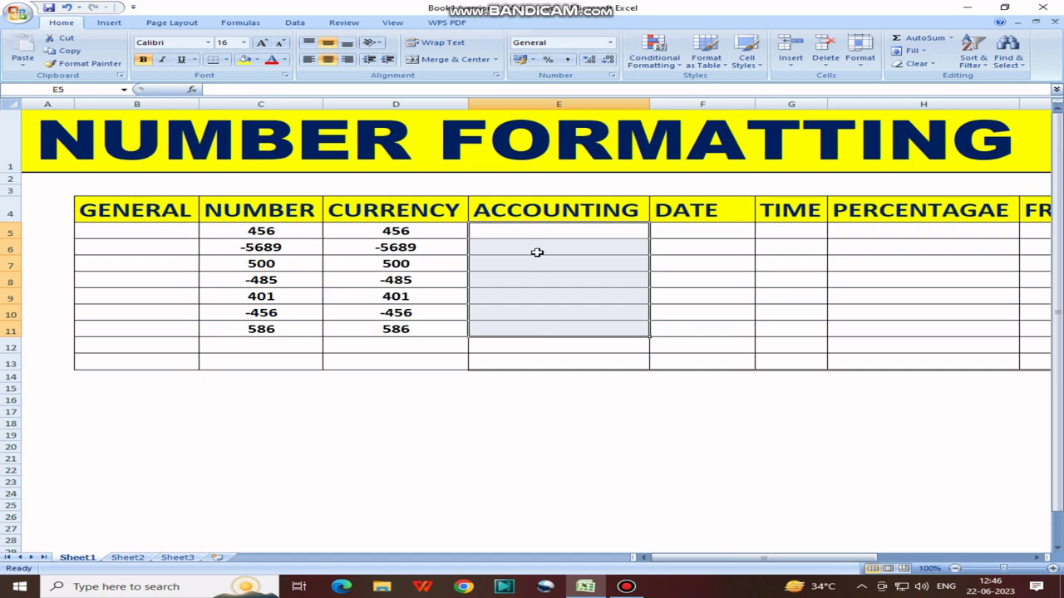
{"action": "left_click_drag", "start_coordinate": [430, 230], "coordinate": [423, 326]}
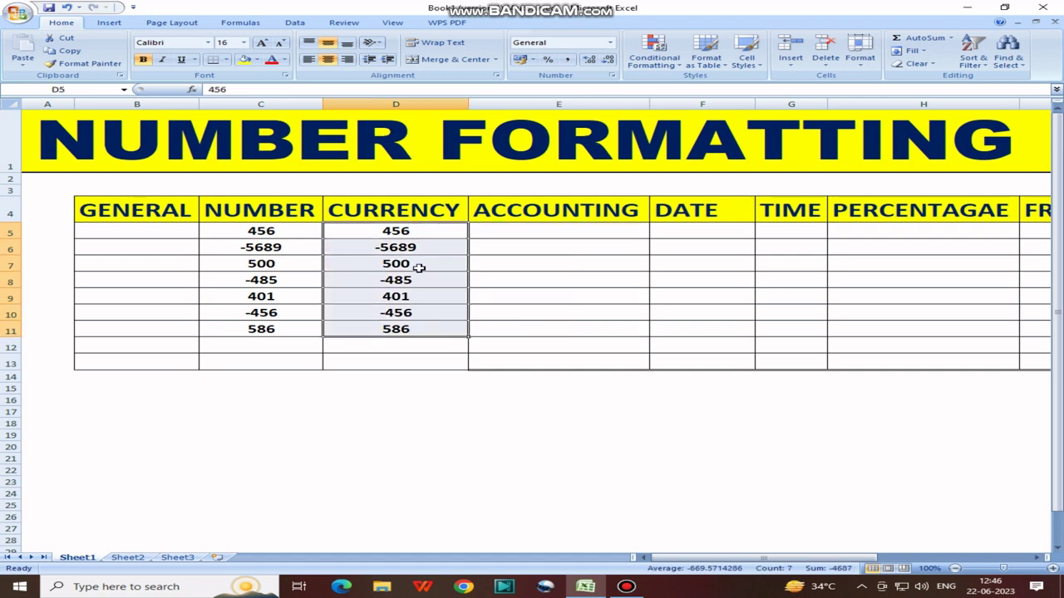
{"action": "right_click", "coordinate": [423, 271]}
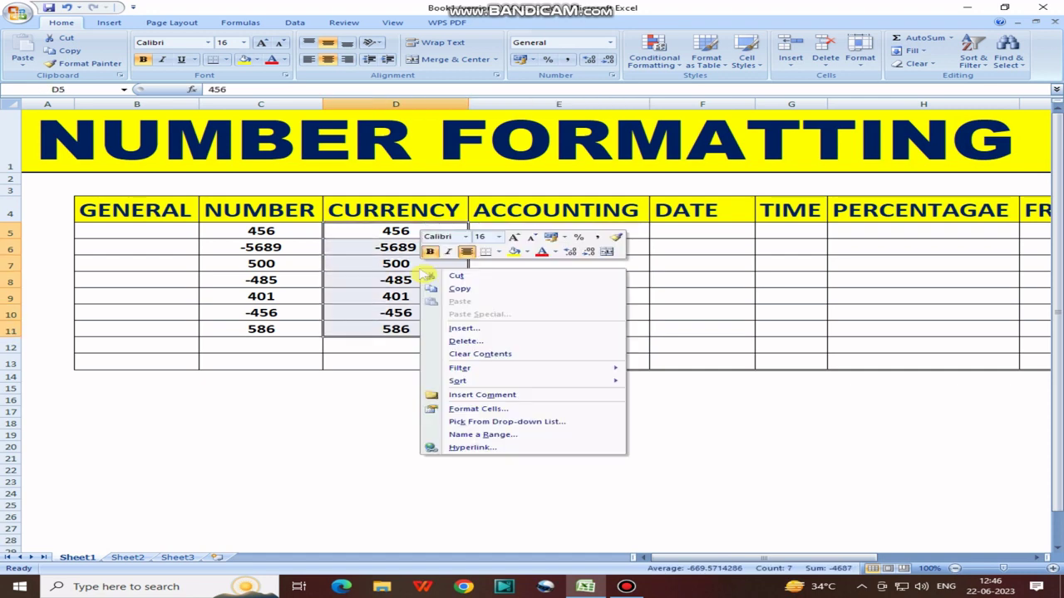
{"action": "left_click", "coordinate": [460, 290]}
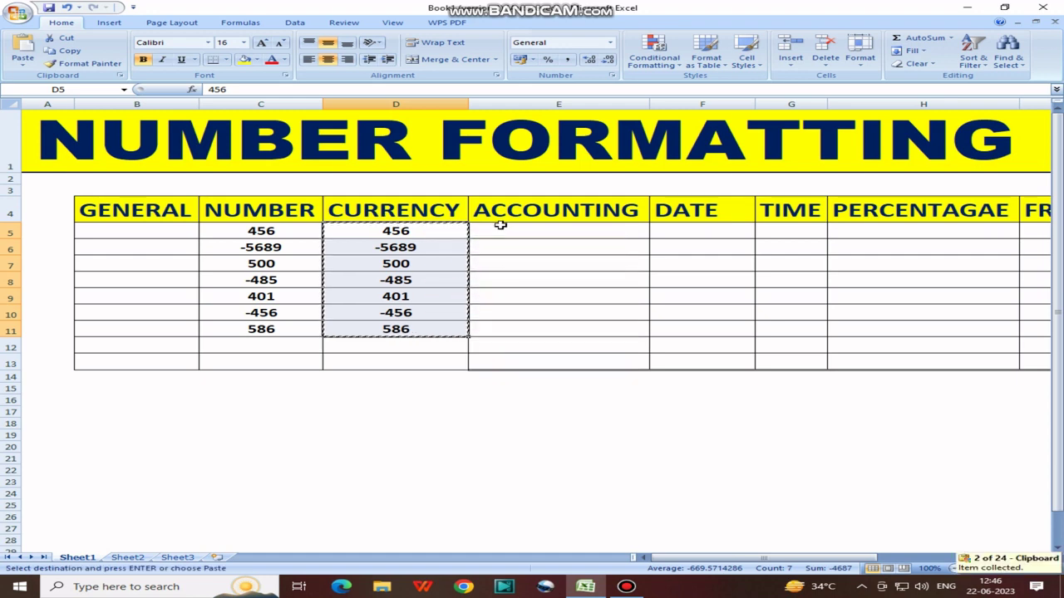
{"action": "left_click", "coordinate": [507, 233]}
{"action": "right_click", "coordinate": [509, 233]}
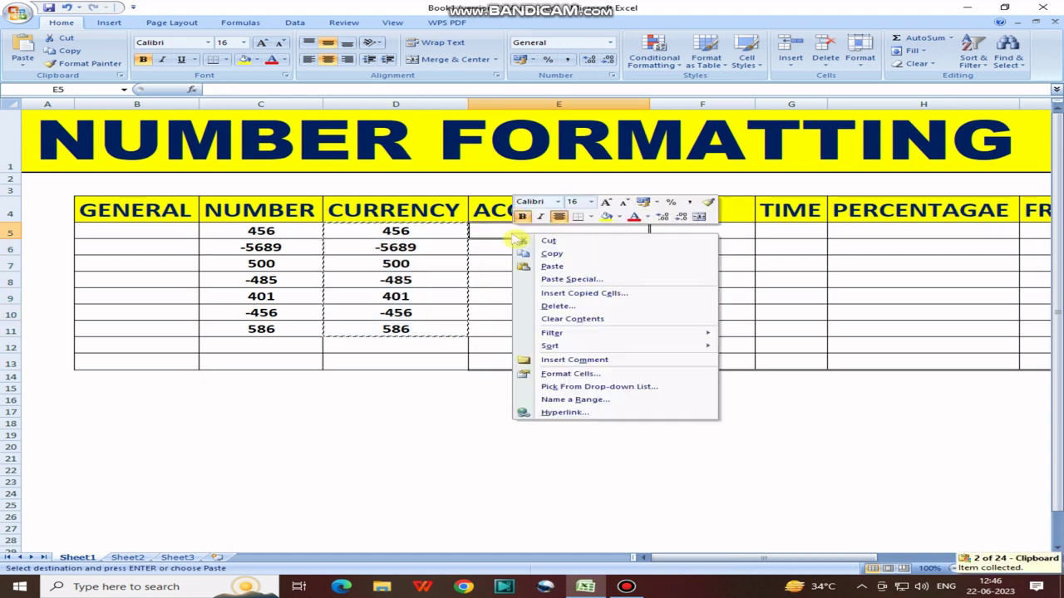
{"action": "left_click", "coordinate": [549, 266]}
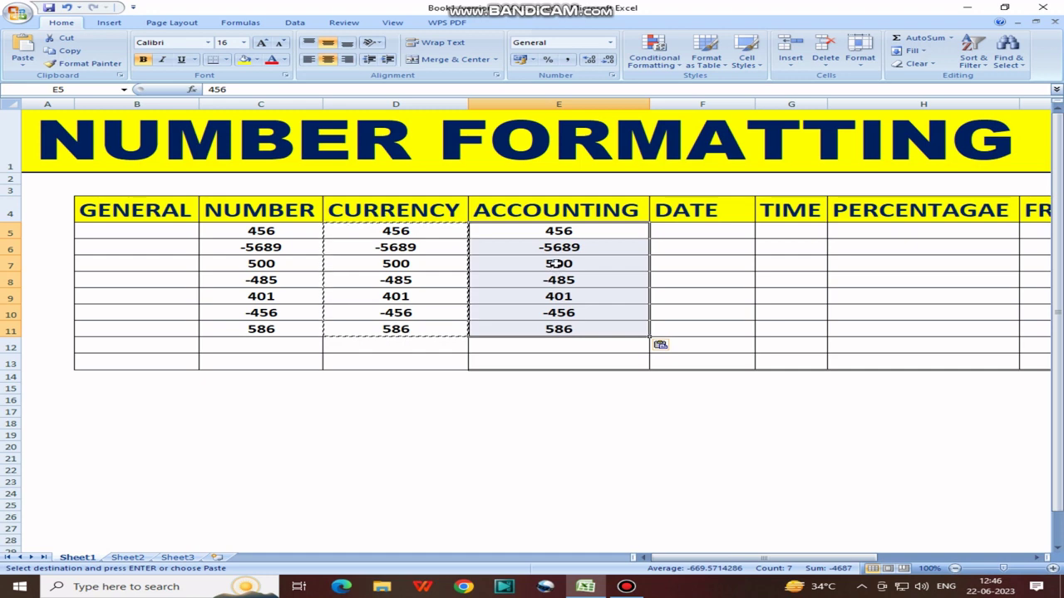
Apply the Accounting format with the ₹ symbol and 2 decimals, giving ₹ 456.00 through ₹ 586.00
{"action": "key", "text": "ctrl+1"}
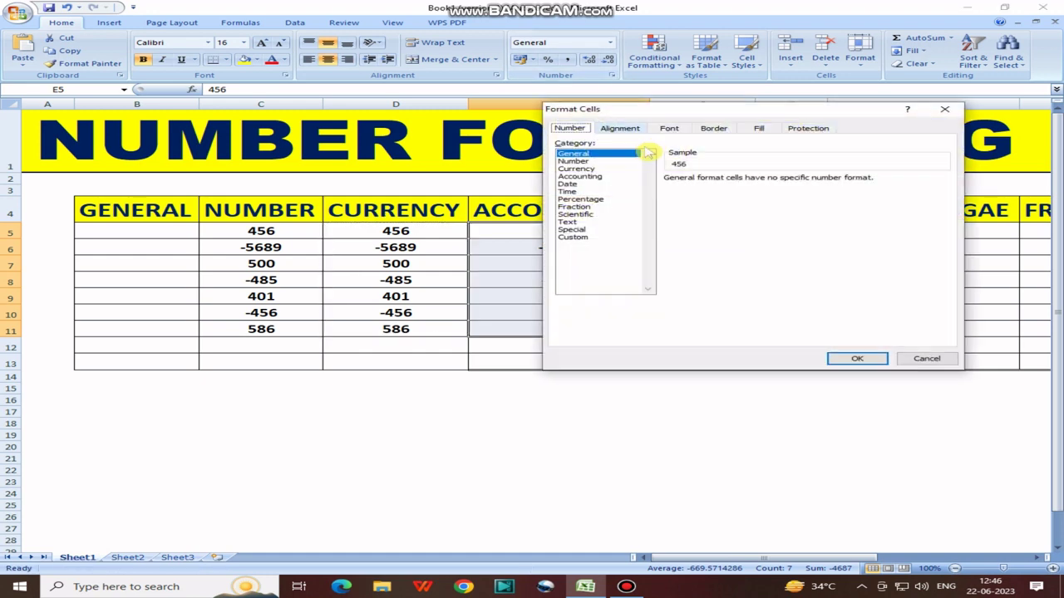
{"action": "left_click_drag", "start_coordinate": [652, 118], "coordinate": [146, 171]}
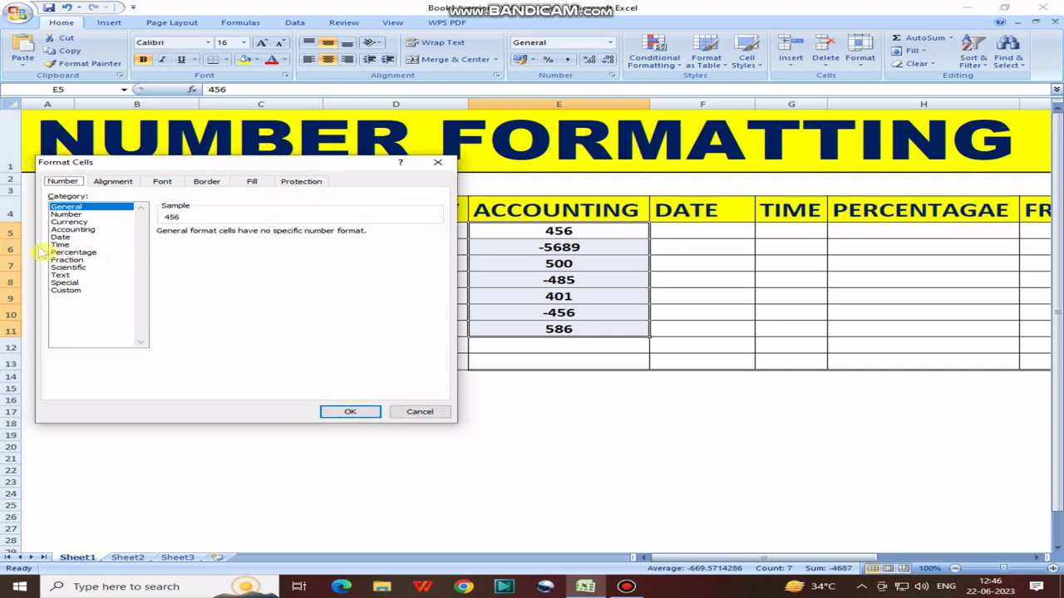
{"action": "left_click", "coordinate": [73, 230]}
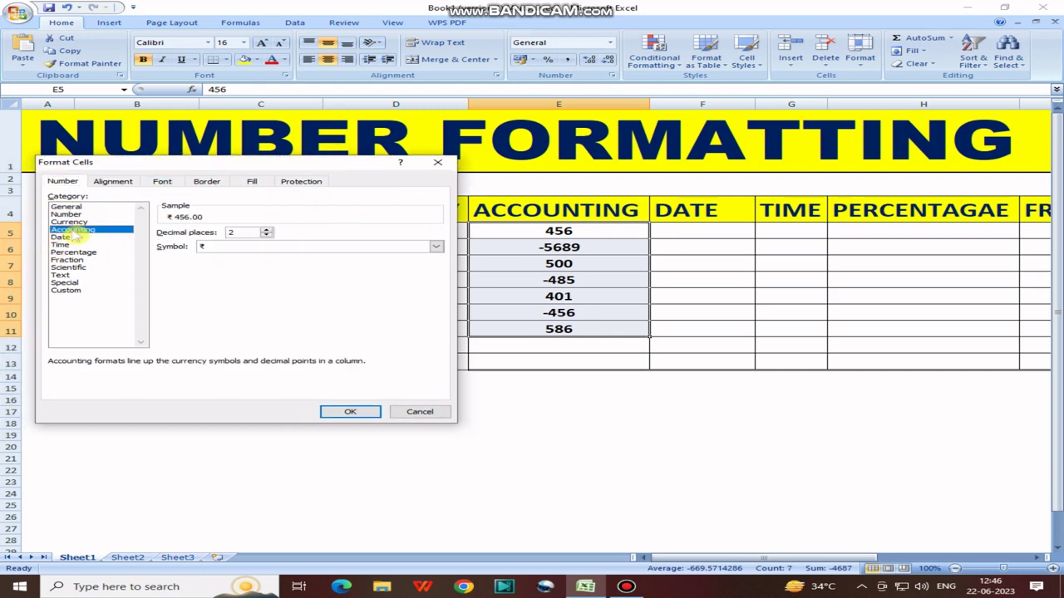
{"action": "left_click", "coordinate": [224, 249]}
{"action": "scroll", "coordinate": [270, 293], "scroll_direction": "down", "scroll_amount": 5}
{"action": "scroll", "coordinate": [241, 295], "scroll_direction": "down", "scroll_amount": 3}
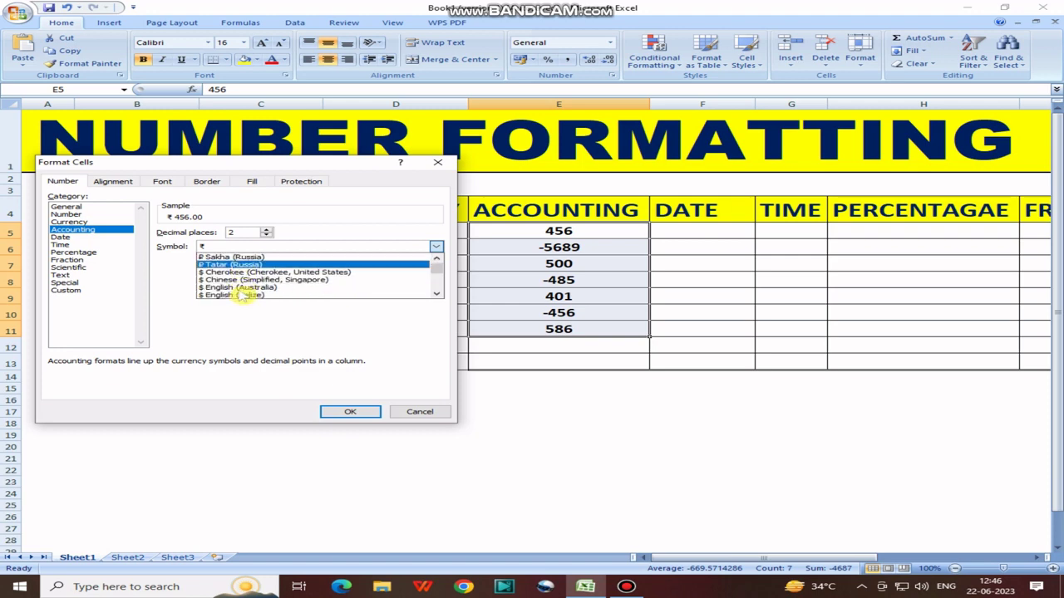
{"action": "scroll", "coordinate": [241, 295], "scroll_direction": "down", "scroll_amount": 2}
{"action": "scroll", "coordinate": [241, 295], "scroll_direction": "down", "scroll_amount": 2}
{"action": "scroll", "coordinate": [241, 295], "scroll_direction": "down", "scroll_amount": 2}
{"action": "scroll", "coordinate": [241, 295], "scroll_direction": "down", "scroll_amount": 2}
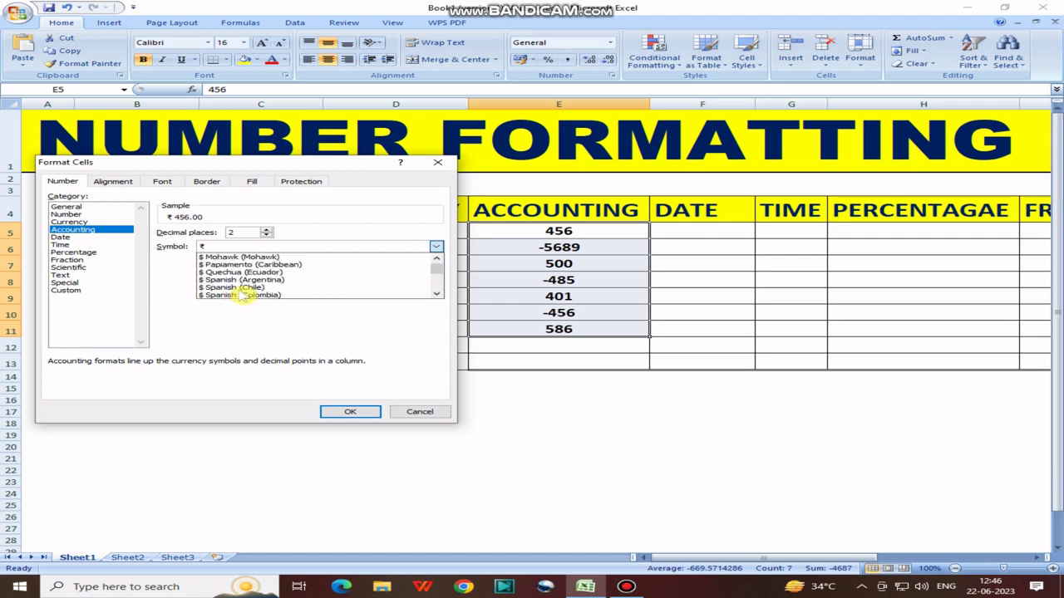
{"action": "scroll", "coordinate": [241, 296], "scroll_direction": "down", "scroll_amount": 2}
{"action": "scroll", "coordinate": [241, 297], "scroll_direction": "down", "scroll_amount": 2}
{"action": "scroll", "coordinate": [241, 297], "scroll_direction": "down", "scroll_amount": 2}
{"action": "scroll", "coordinate": [243, 298], "scroll_direction": "down", "scroll_amount": 2}
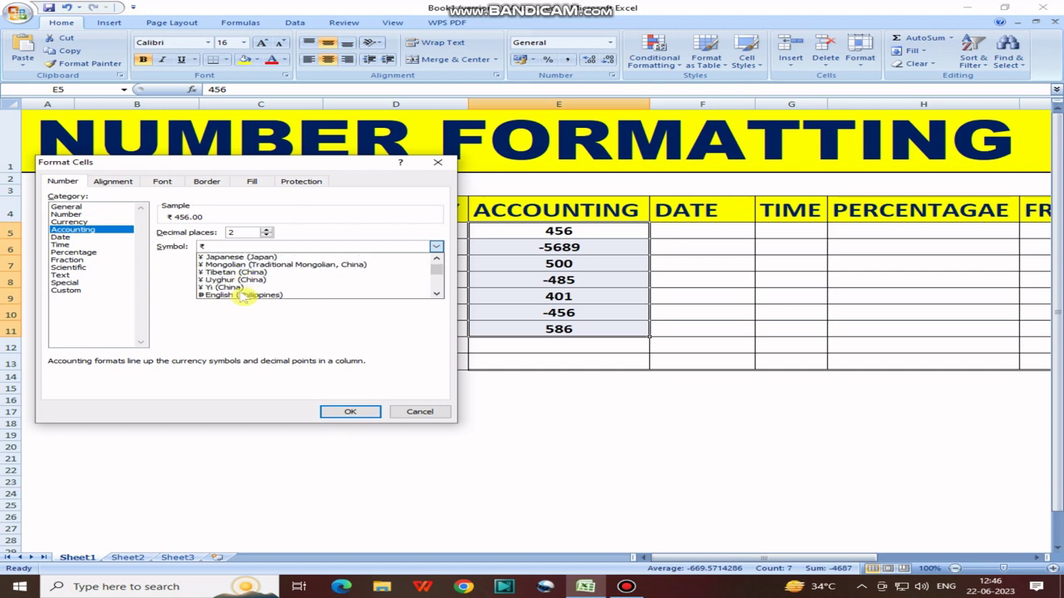
{"action": "scroll", "coordinate": [243, 297], "scroll_direction": "down", "scroll_amount": 2}
{"action": "scroll", "coordinate": [375, 294], "scroll_direction": "down", "scroll_amount": 2}
{"action": "left_click_drag", "start_coordinate": [434, 274], "coordinate": [443, 293]}
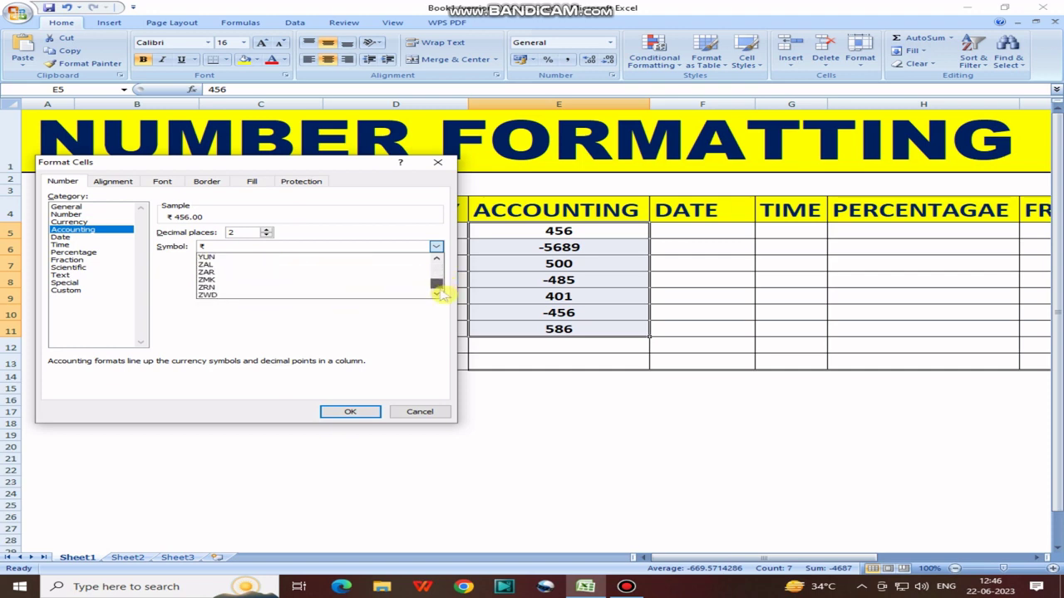
{"action": "scroll", "coordinate": [332, 267], "scroll_direction": "up", "scroll_amount": 5}
{"action": "left_click", "coordinate": [408, 279]}
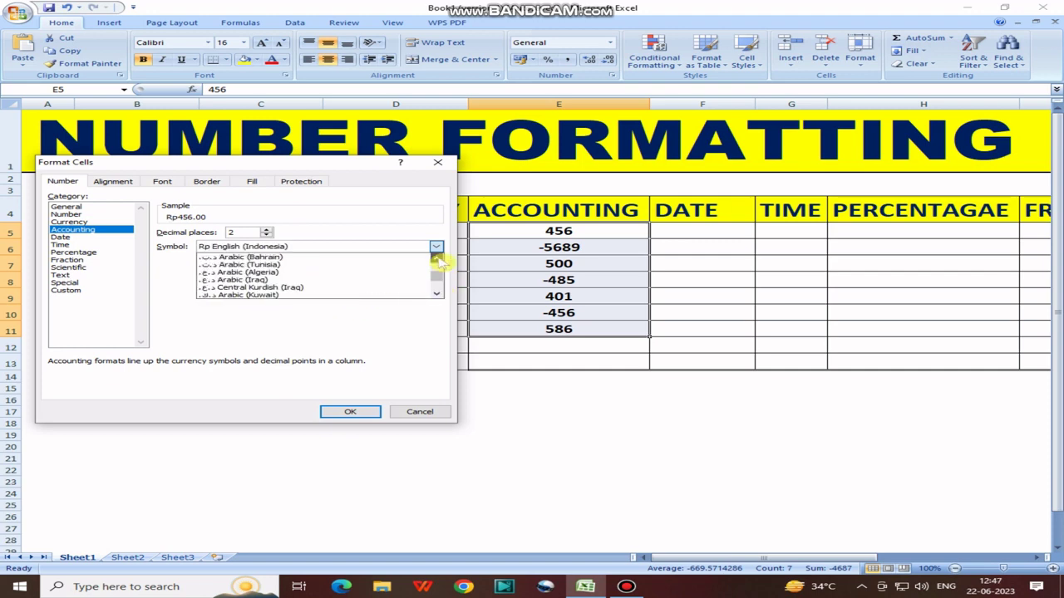
{"action": "scroll", "coordinate": [439, 263], "scroll_direction": "up", "scroll_amount": 2}
{"action": "scroll", "coordinate": [439, 262], "scroll_direction": "up", "scroll_amount": 2}
{"action": "scroll", "coordinate": [439, 263], "scroll_direction": "up", "scroll_amount": 2}
{"action": "scroll", "coordinate": [439, 262], "scroll_direction": "up", "scroll_amount": 2}
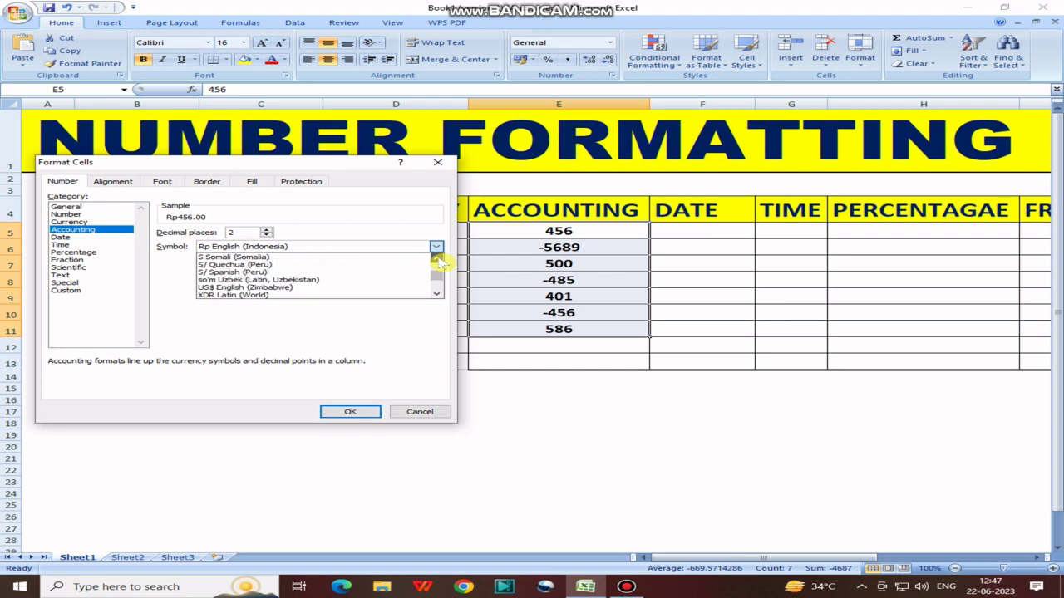
{"action": "scroll", "coordinate": [438, 262], "scroll_direction": "up", "scroll_amount": 2}
{"action": "scroll", "coordinate": [439, 263], "scroll_direction": "up", "scroll_amount": 2}
{"action": "scroll", "coordinate": [439, 263], "scroll_direction": "up", "scroll_amount": 2}
{"action": "scroll", "coordinate": [439, 262], "scroll_direction": "up", "scroll_amount": 2}
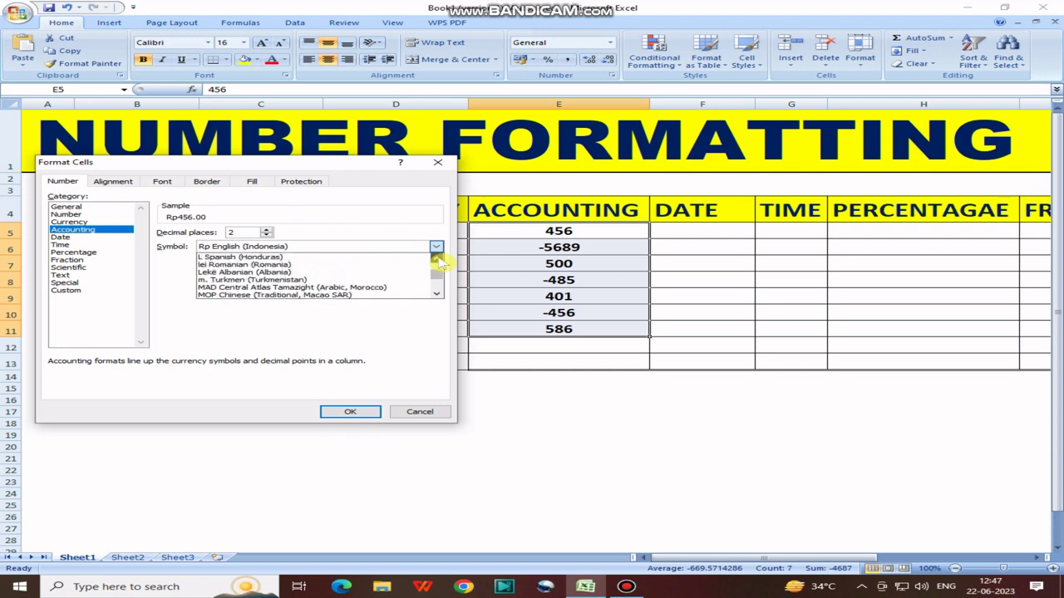
{"action": "mouse_move", "coordinate": [439, 263]}
{"action": "left_mouse_down"}
{"action": "mouse_move", "coordinate": [438, 282]}
{"action": "mouse_move", "coordinate": [434, 266]}
{"action": "left_mouse_up"}
{"action": "left_click", "coordinate": [318, 269]}
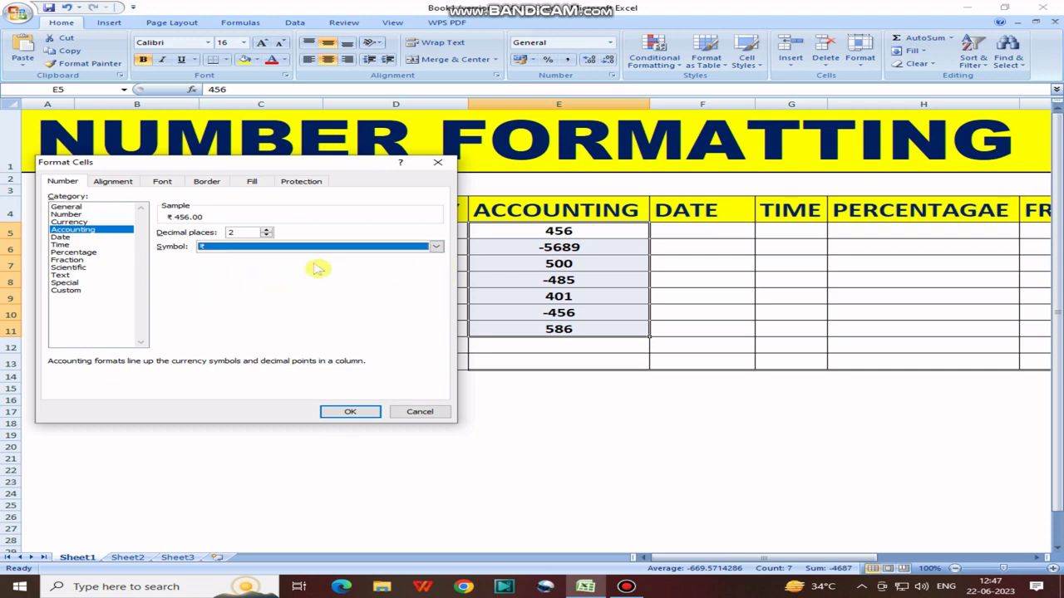
{"action": "left_click", "coordinate": [351, 411]}
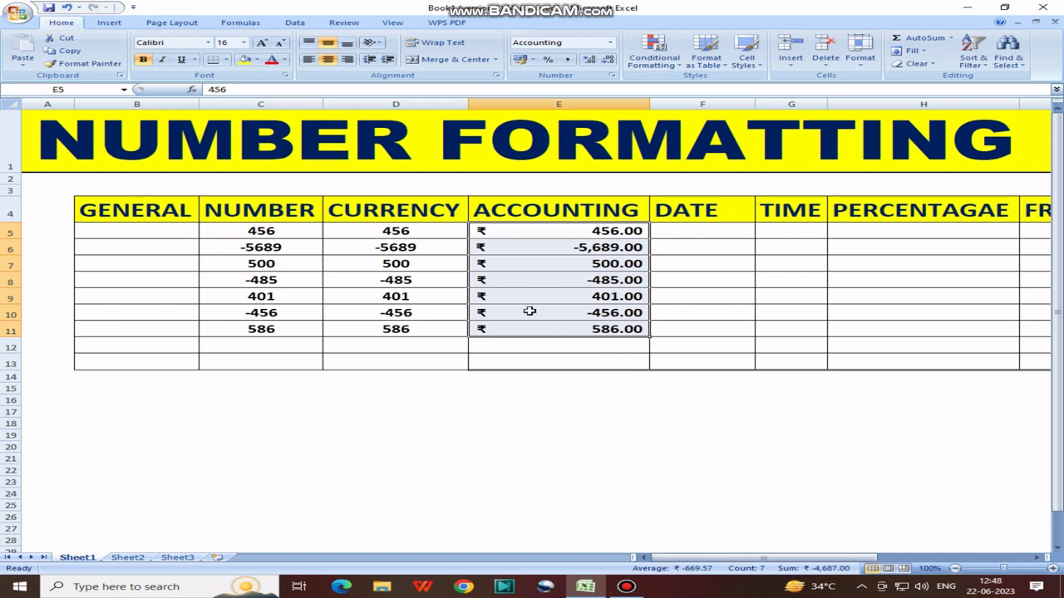
Reapply the ₹ Currency format with 2 decimals to D5:D11, showing negatives like -₹ 5,689.00
{"action": "left_click_drag", "start_coordinate": [432, 226], "coordinate": [430, 329]}
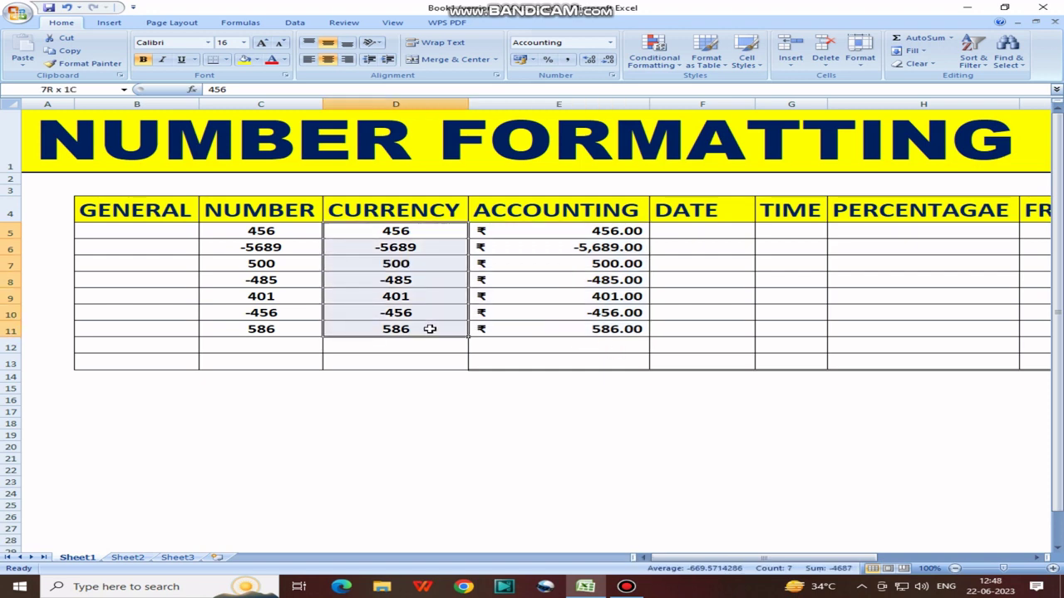
{"action": "left_click", "coordinate": [612, 75]}
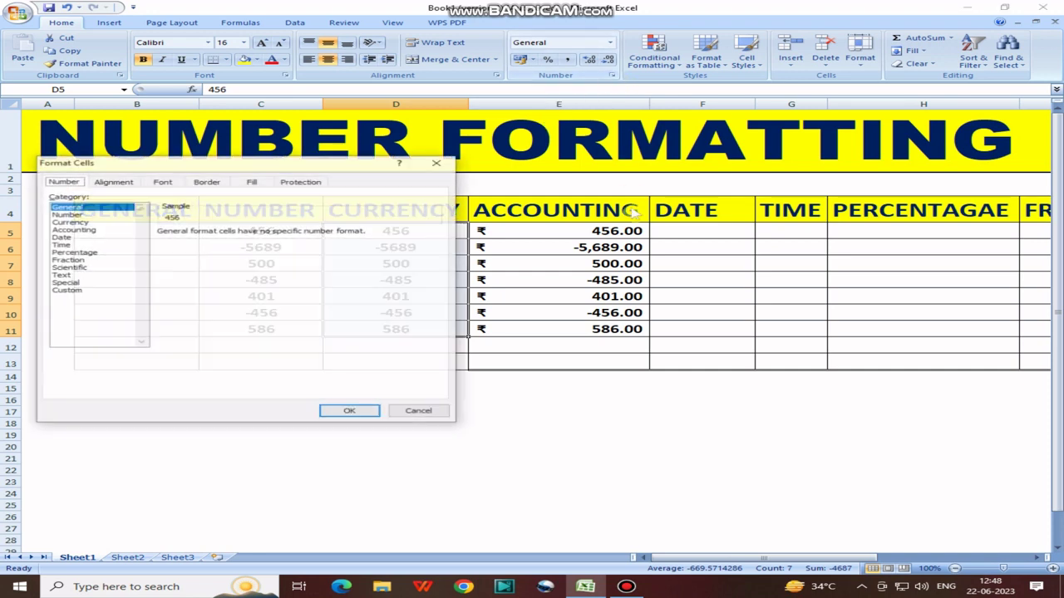
{"action": "left_click", "coordinate": [71, 222]}
{"action": "left_click", "coordinate": [350, 411]}
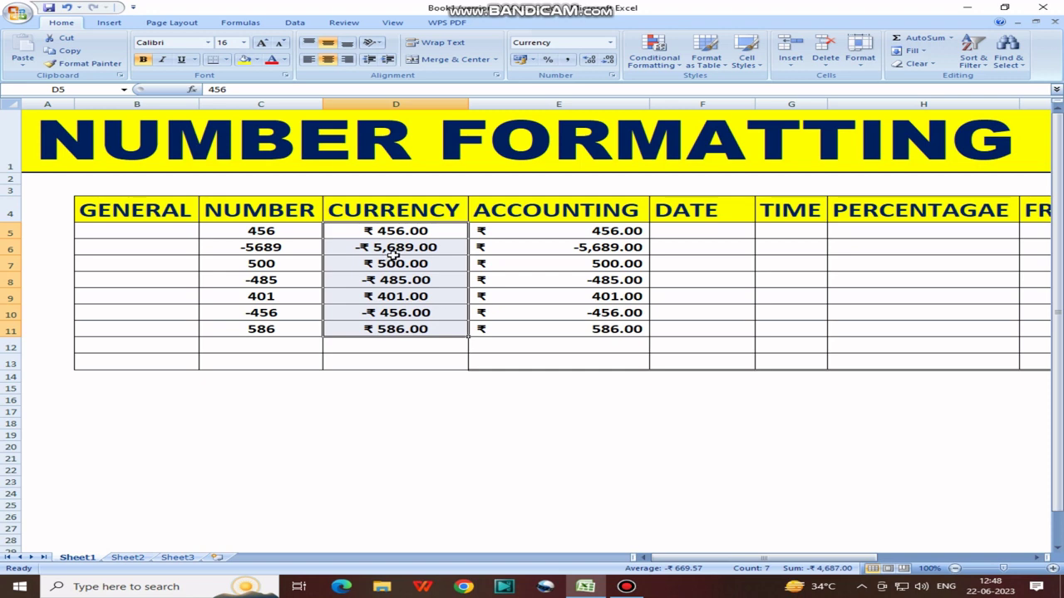
{"action": "left_click_drag", "start_coordinate": [531, 232], "coordinate": [536, 330]}
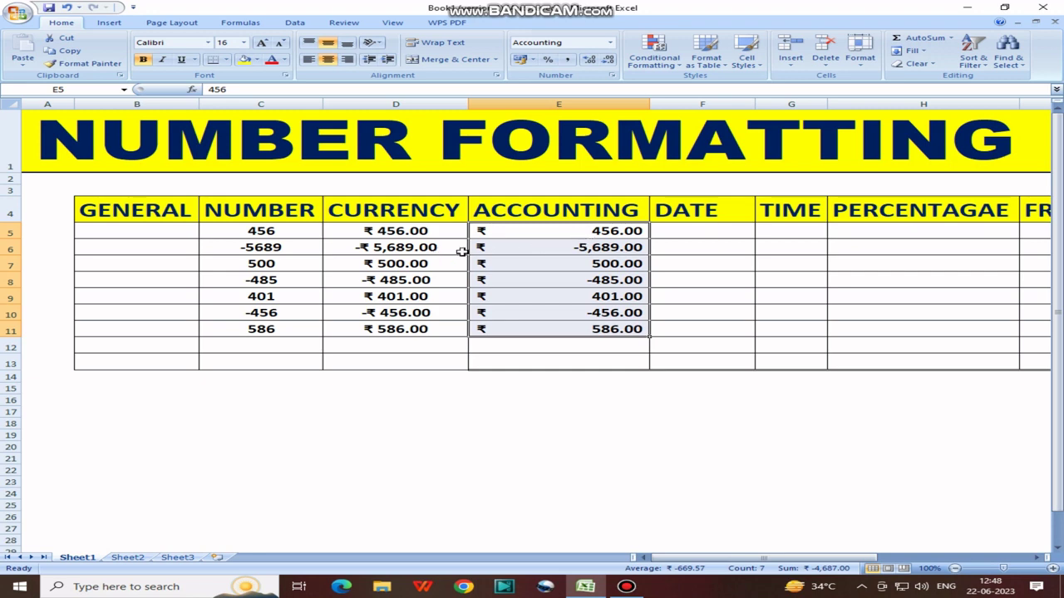
Type the date 4/5/2023 into F5, correcting the mistyped digits, and reselect the cell
{"action": "left_click", "coordinate": [727, 234]}
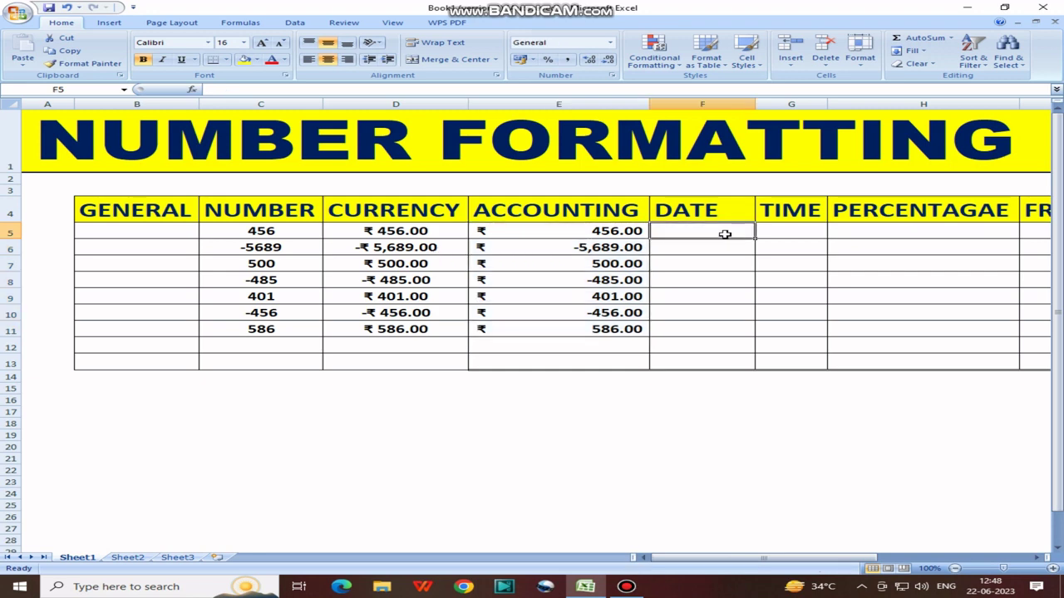
{"action": "type", "text": "45/"}
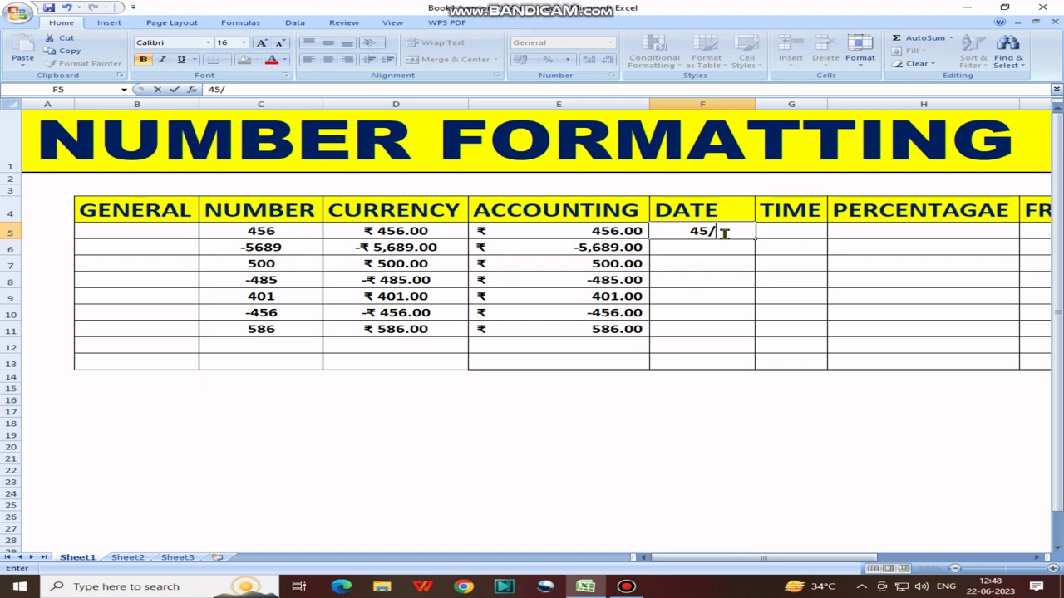
{"action": "key", "text": "BackSpace"}
{"action": "key", "text": "BackSpace"}
{"action": "type", "text": "5/22"}
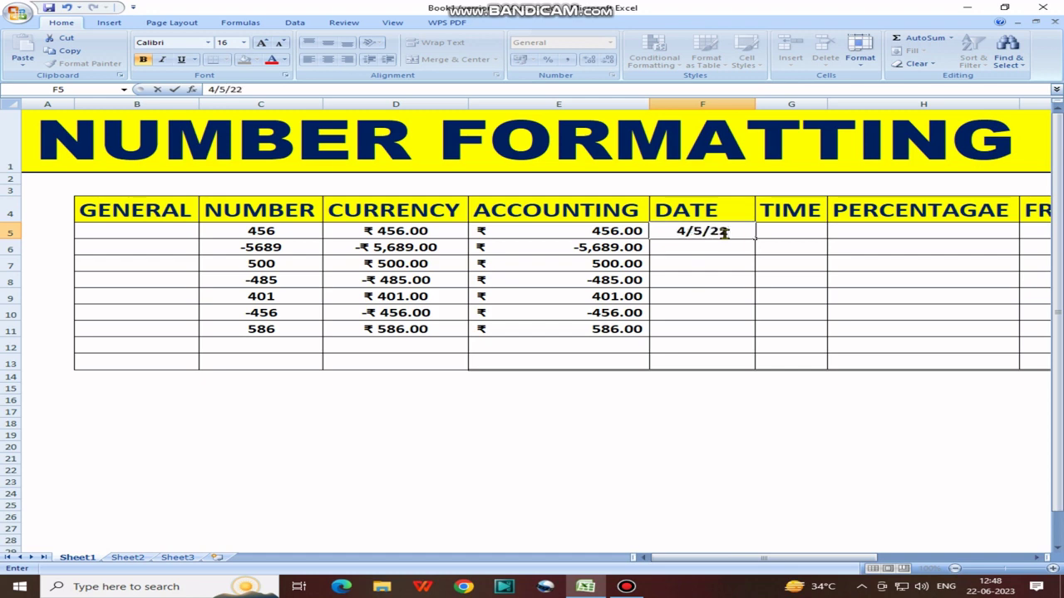
{"action": "key", "text": "BackSpace"}
{"action": "type", "text": "023"}
{"action": "key", "text": "Return"}
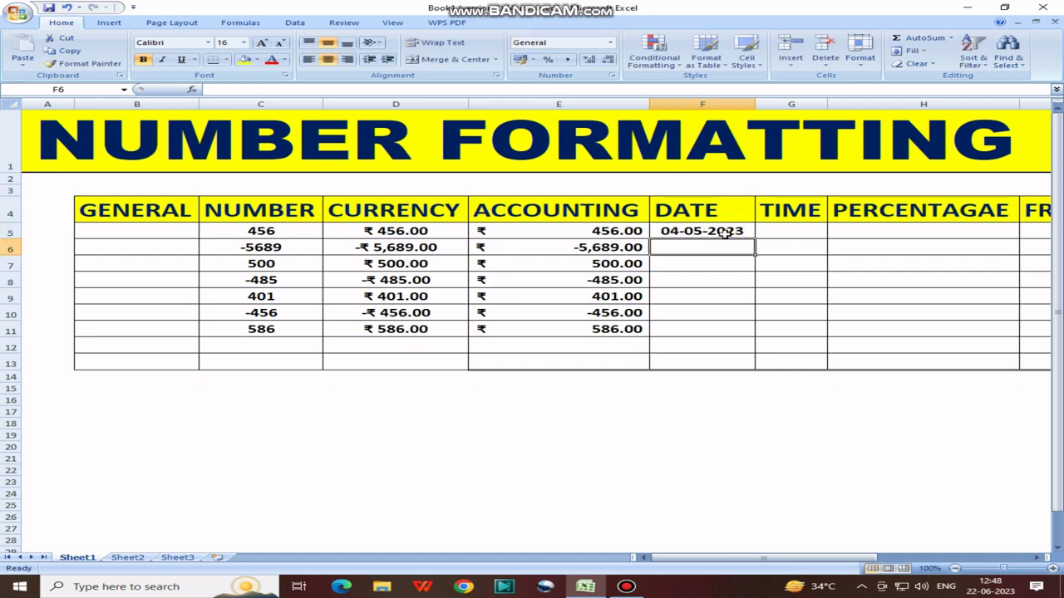
{"action": "left_click", "coordinate": [729, 232]}
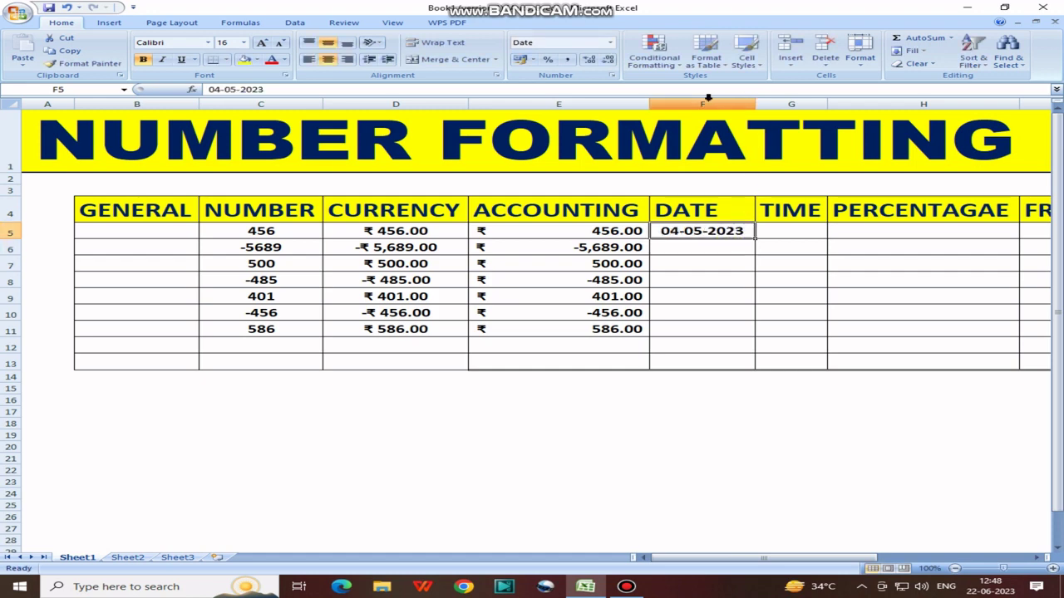
Preview several date styles and apply the long weekday date format to F5
{"action": "left_click", "coordinate": [613, 76]}
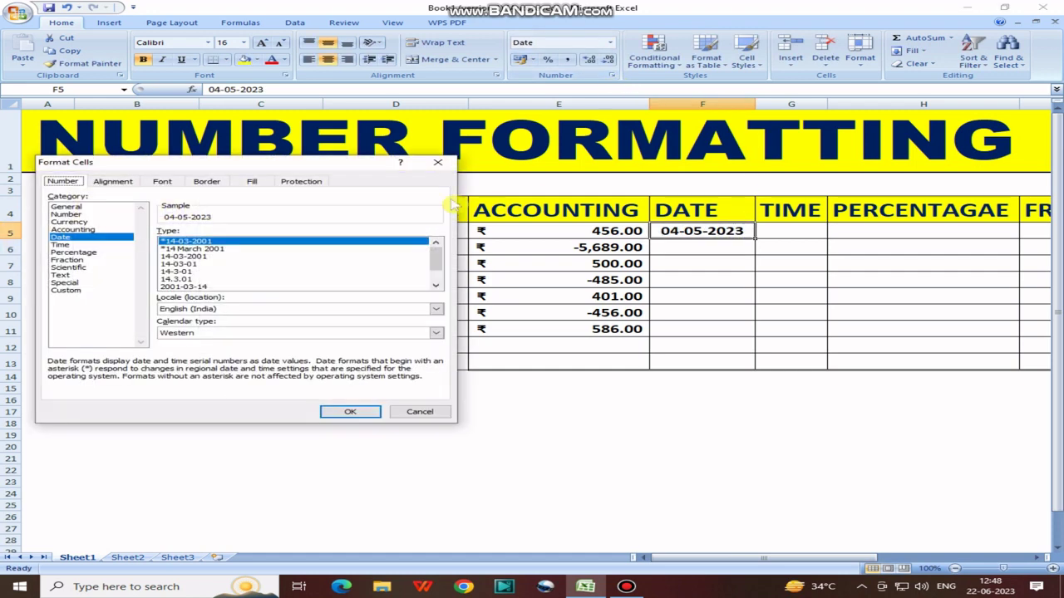
{"action": "left_click_drag", "start_coordinate": [446, 134], "coordinate": [473, 130]}
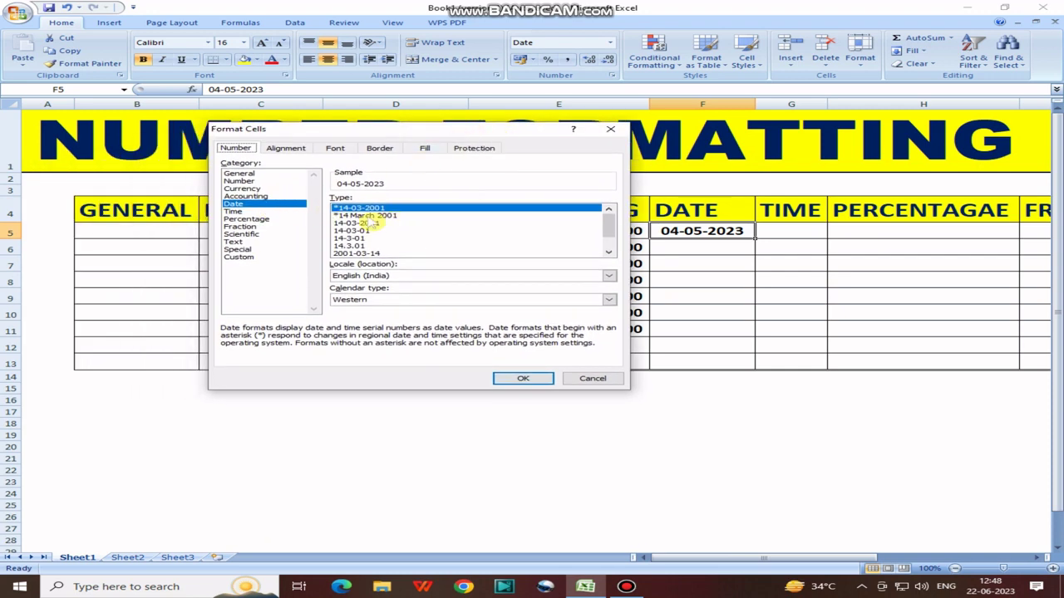
{"action": "left_click", "coordinate": [378, 216]}
{"action": "left_click", "coordinate": [373, 224]}
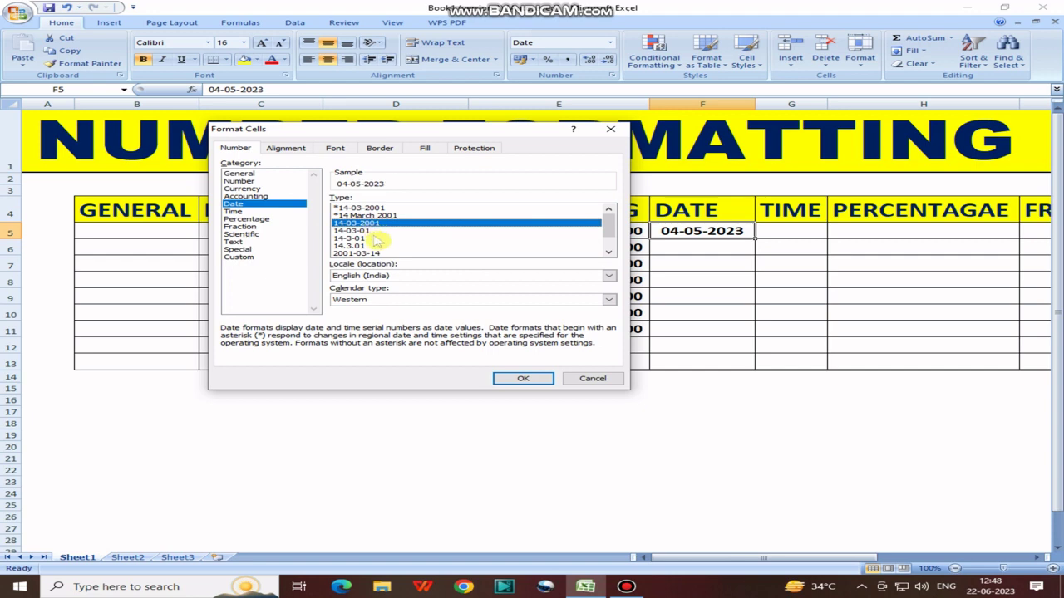
{"action": "left_click", "coordinate": [372, 238]}
{"action": "left_click", "coordinate": [609, 240]}
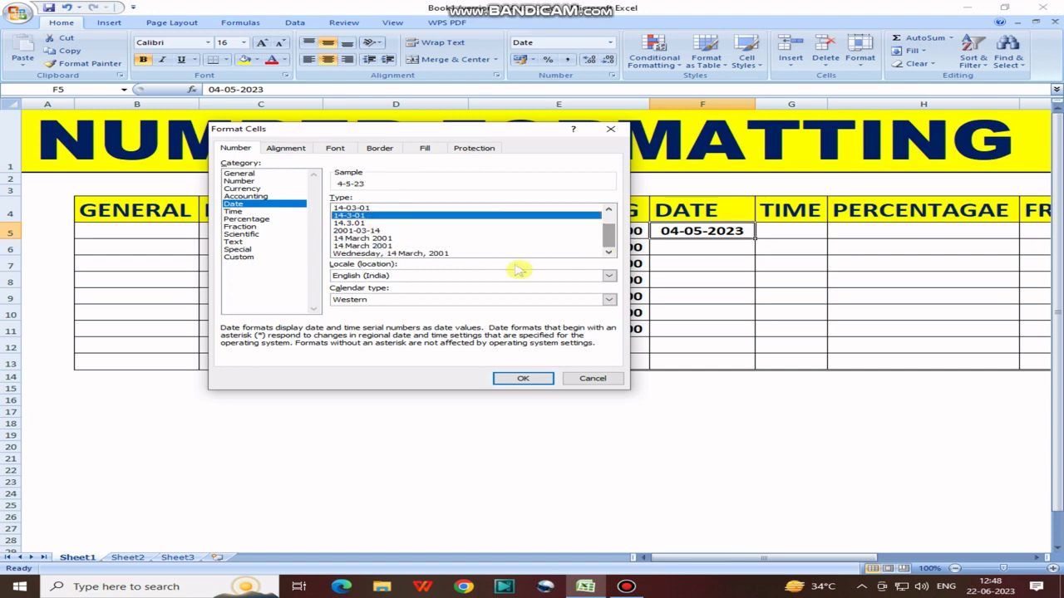
{"action": "left_click", "coordinate": [434, 254]}
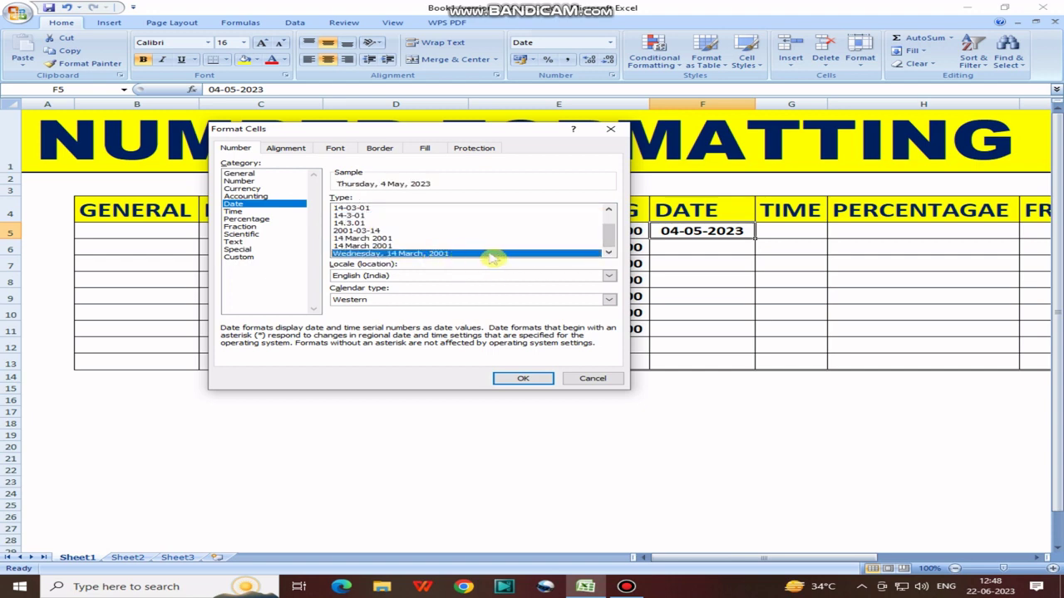
{"action": "left_click", "coordinate": [541, 380]}
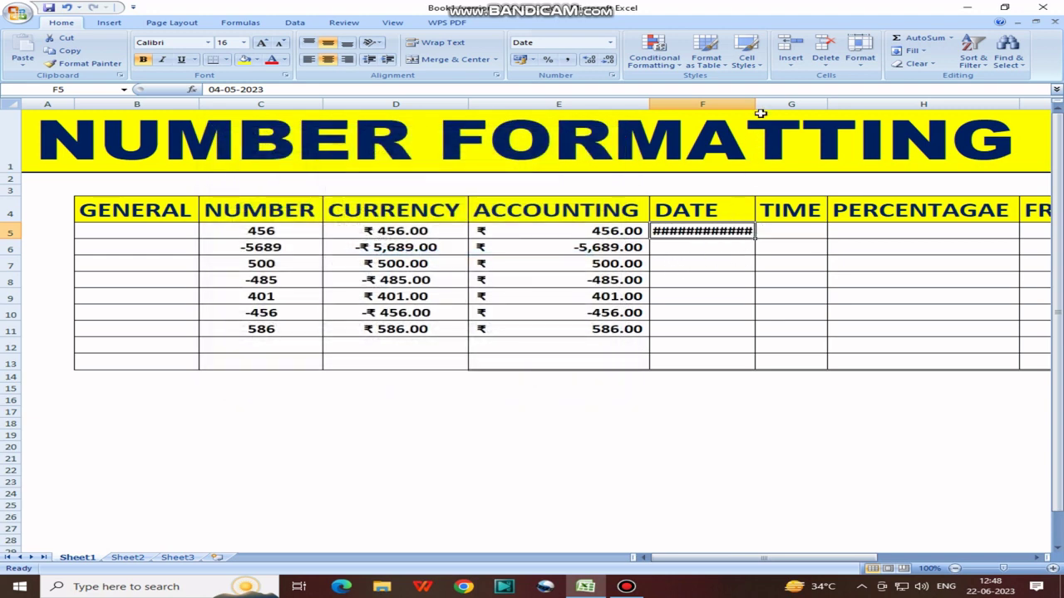
Widen column F, then reformat F5 as 4 May 2023 and finally as 2023-05-04
{"action": "left_click_drag", "start_coordinate": [758, 102], "coordinate": [856, 108]}
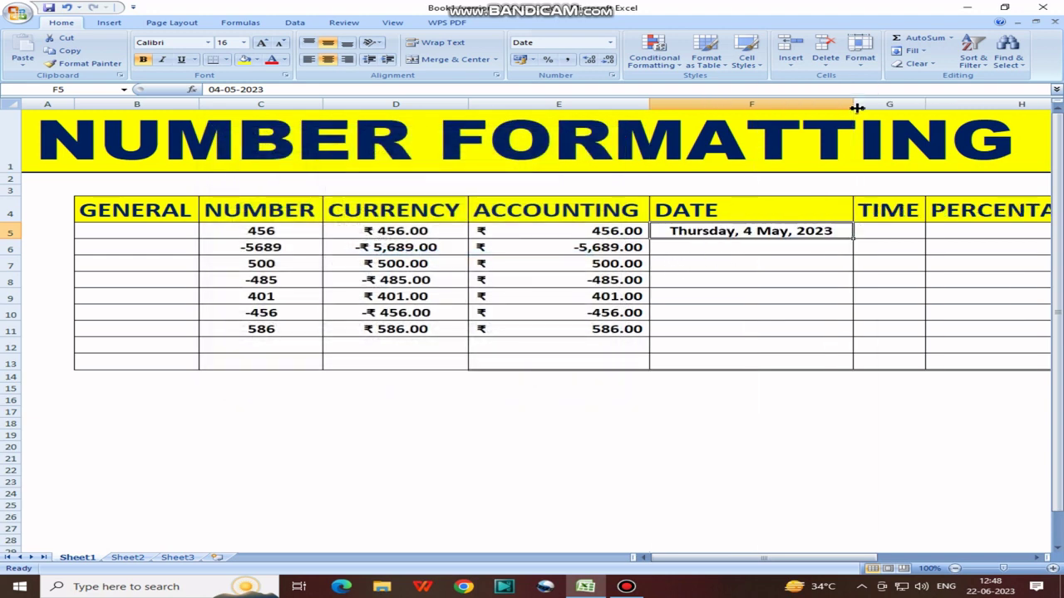
{"action": "left_click", "coordinate": [760, 258]}
{"action": "left_click", "coordinate": [760, 235]}
{"action": "left_click", "coordinate": [612, 76]}
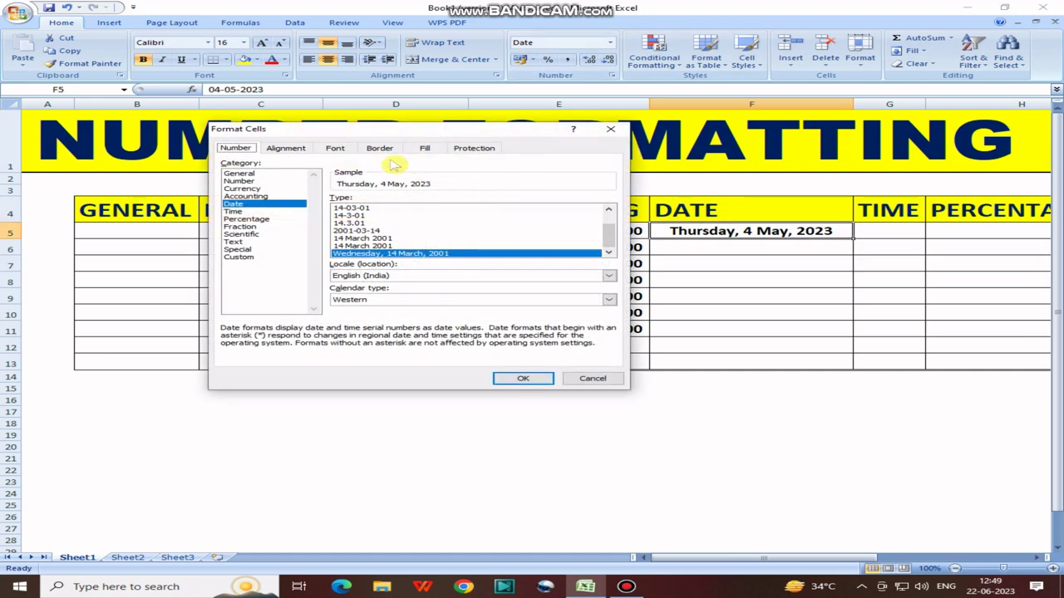
{"action": "left_click", "coordinate": [374, 246]}
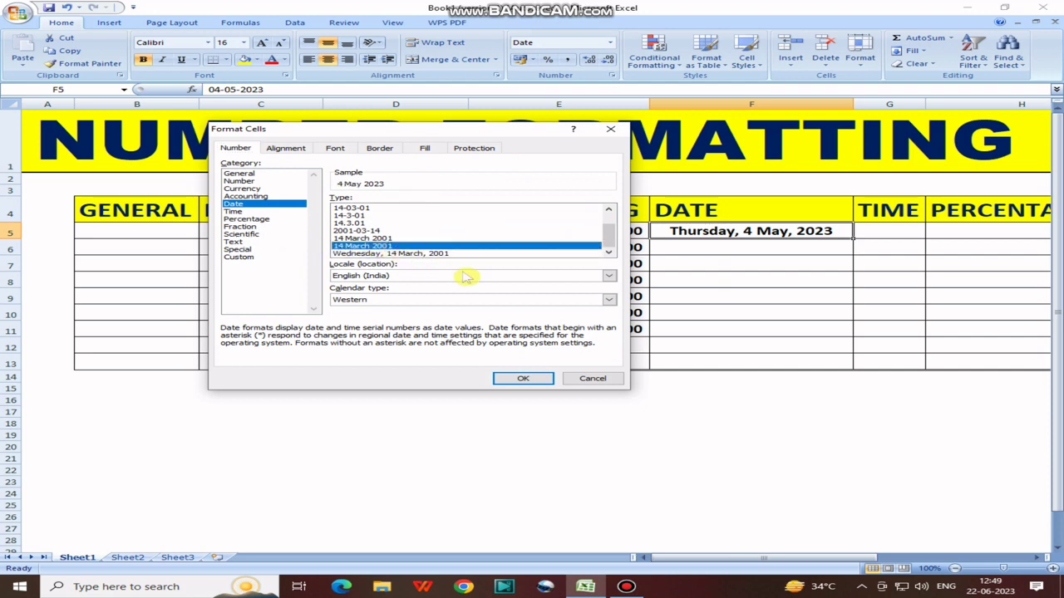
{"action": "left_click", "coordinate": [522, 378]}
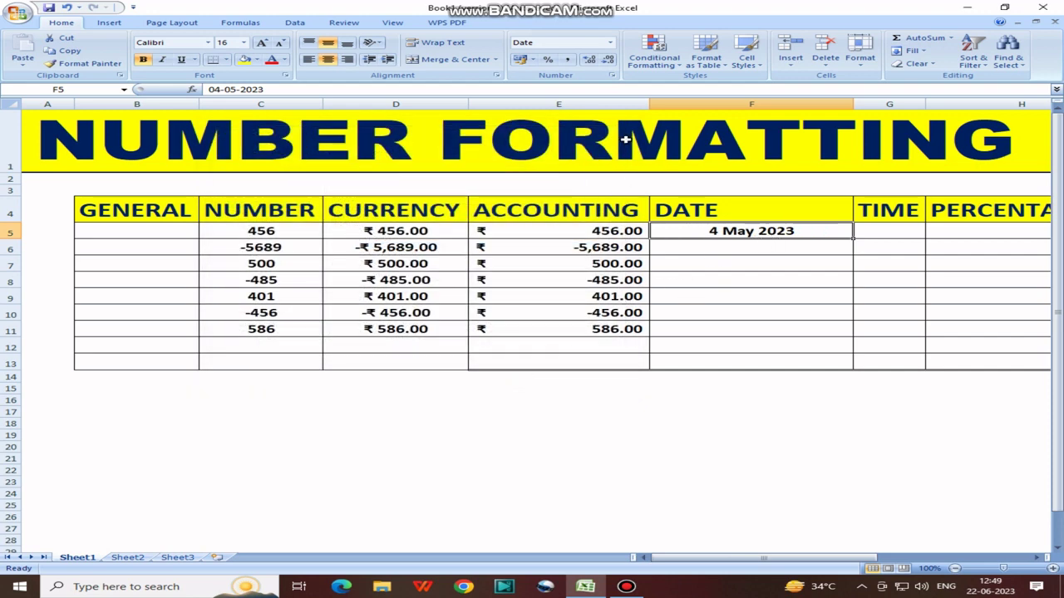
{"action": "left_click", "coordinate": [612, 75]}
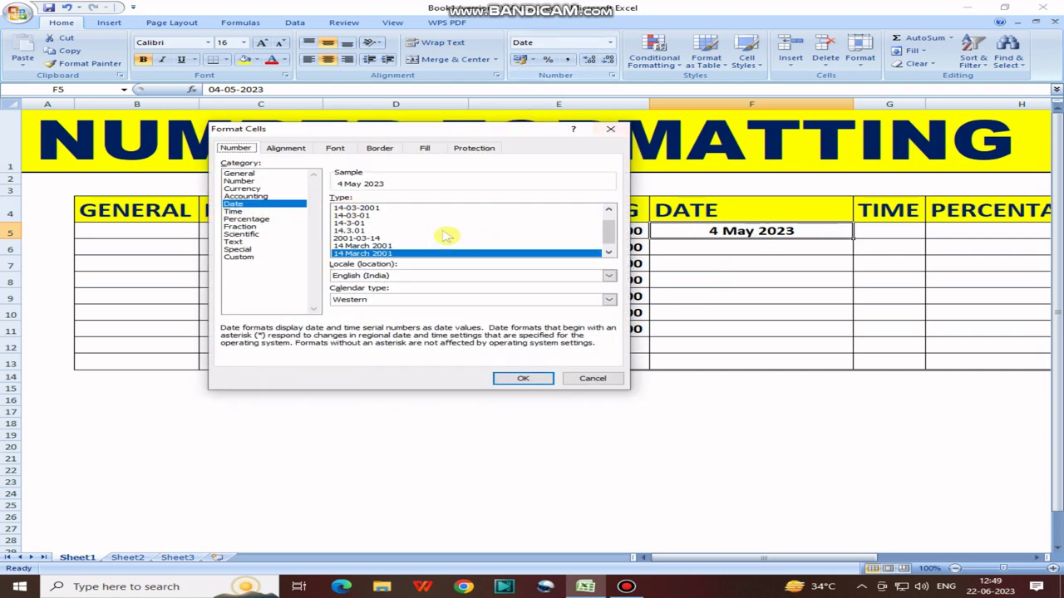
{"action": "left_click", "coordinate": [362, 238]}
{"action": "left_click", "coordinate": [528, 378]}
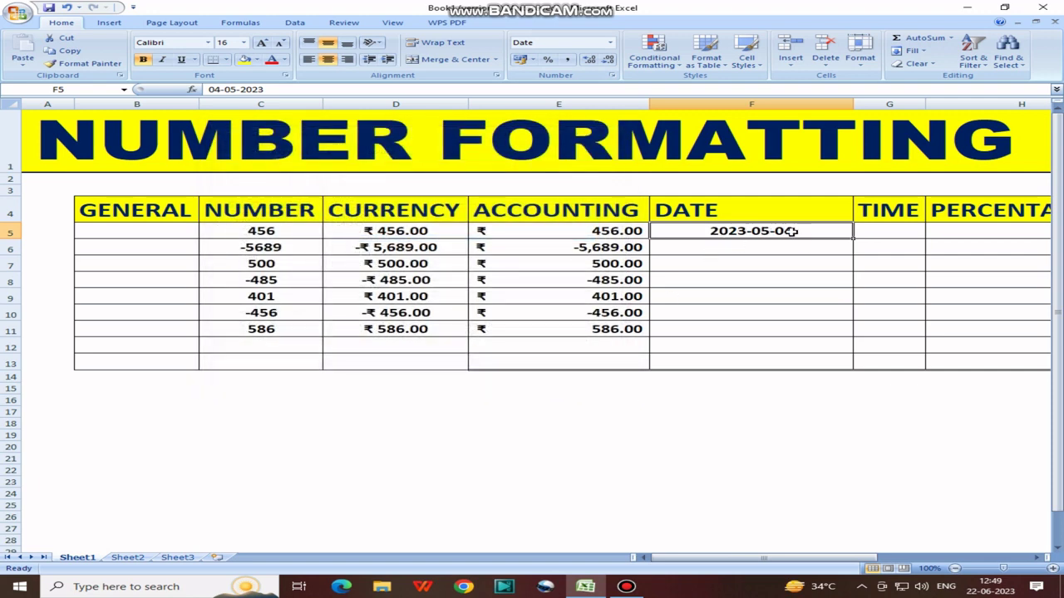
Enter the time 12:20 in cell G5
{"action": "left_click", "coordinate": [879, 233]}
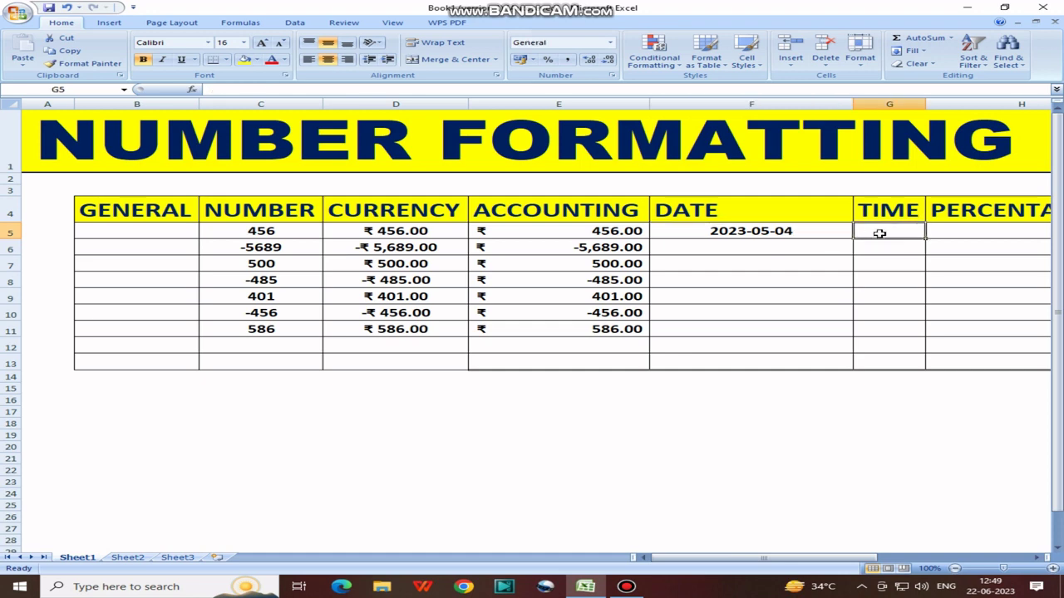
{"action": "type", "text": "12"}
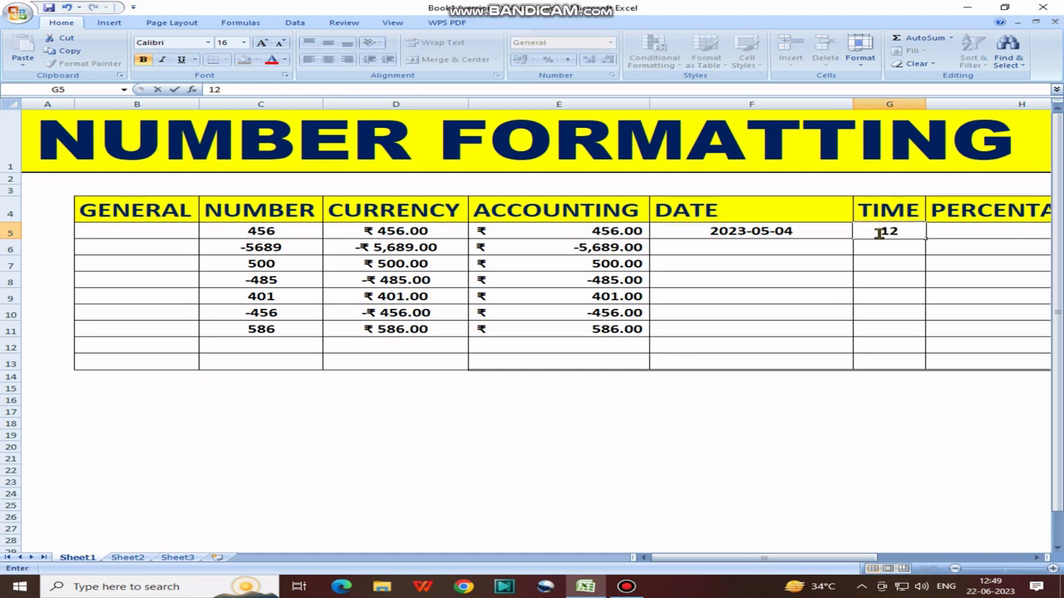
{"action": "type", "text": ":20"}
{"action": "key", "text": "Return"}
Format G5 with the Time type 01:30:55 PM so it reads 12:20:00 PM
{"action": "left_click", "coordinate": [872, 233]}
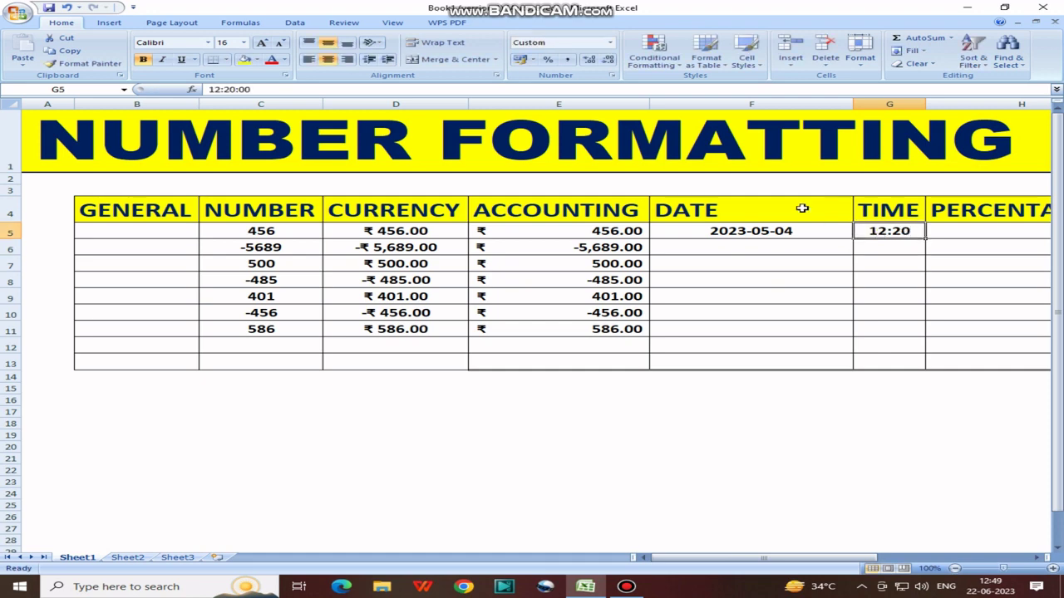
{"action": "left_click", "coordinate": [612, 75]}
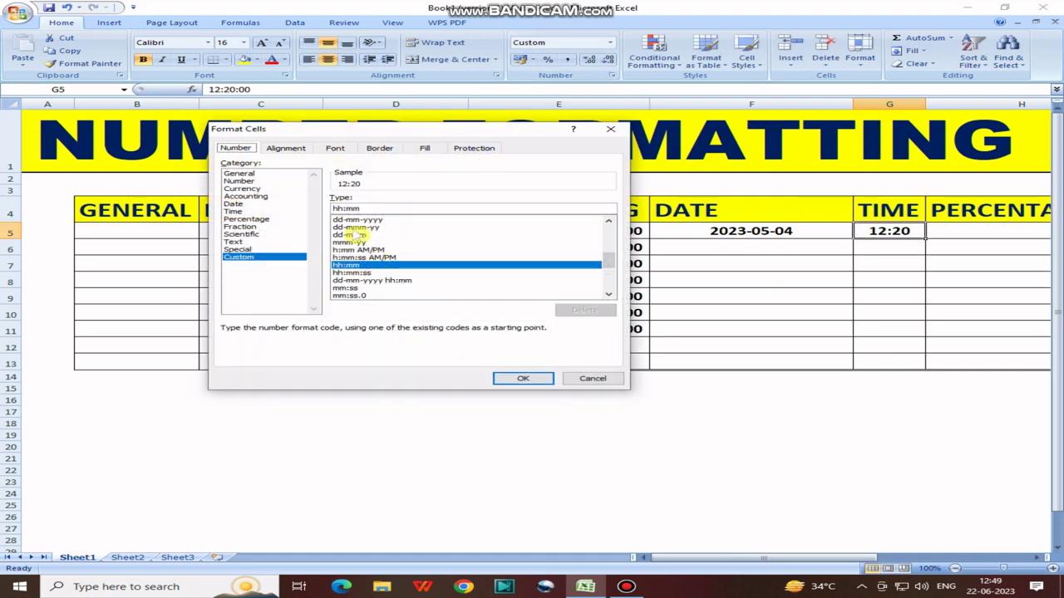
{"action": "left_click", "coordinate": [237, 211]}
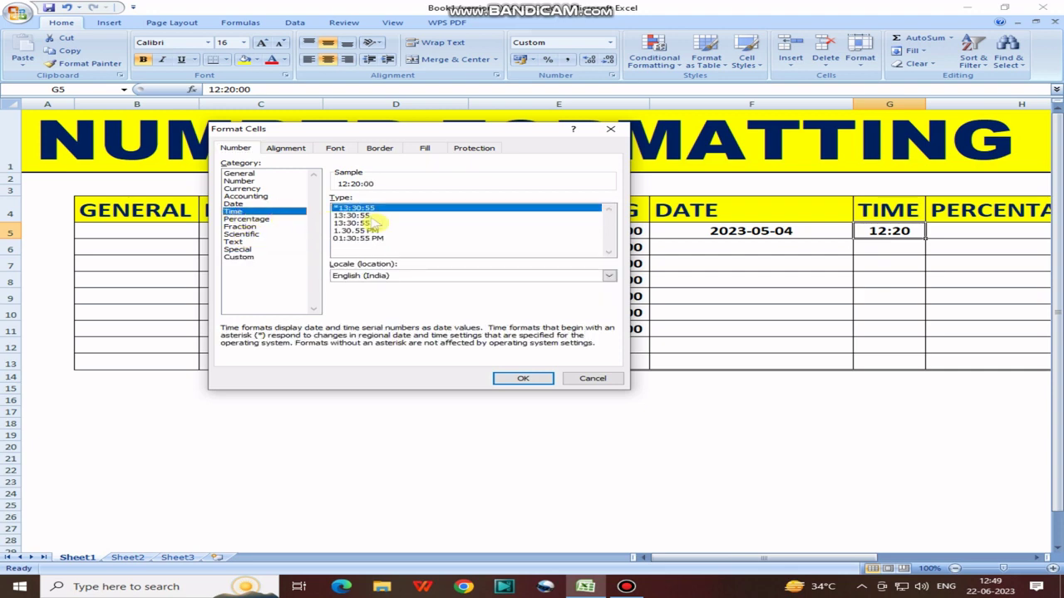
{"action": "left_click", "coordinate": [365, 231]}
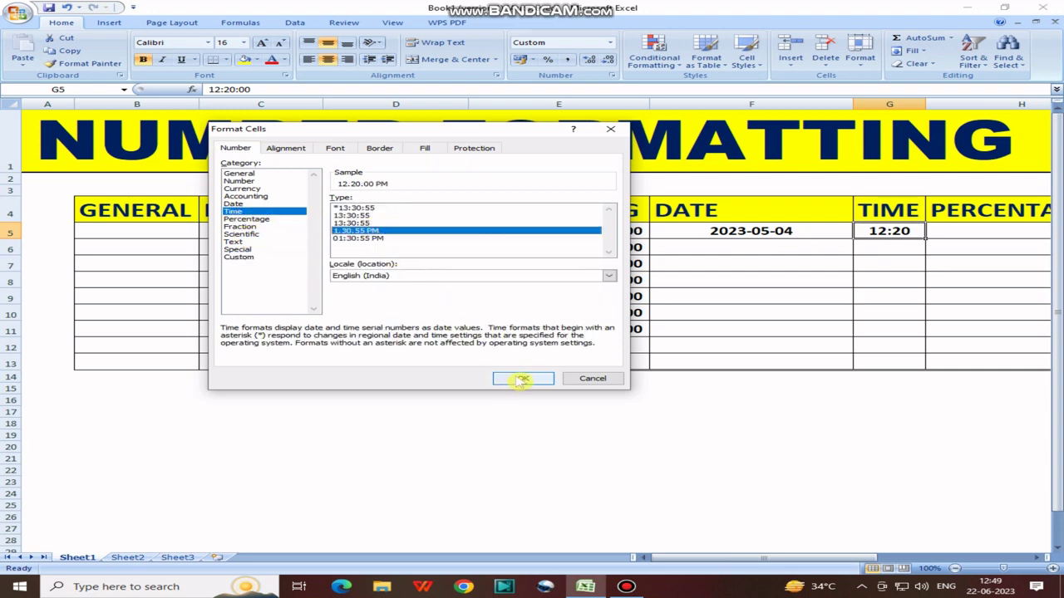
{"action": "left_click", "coordinate": [522, 379]}
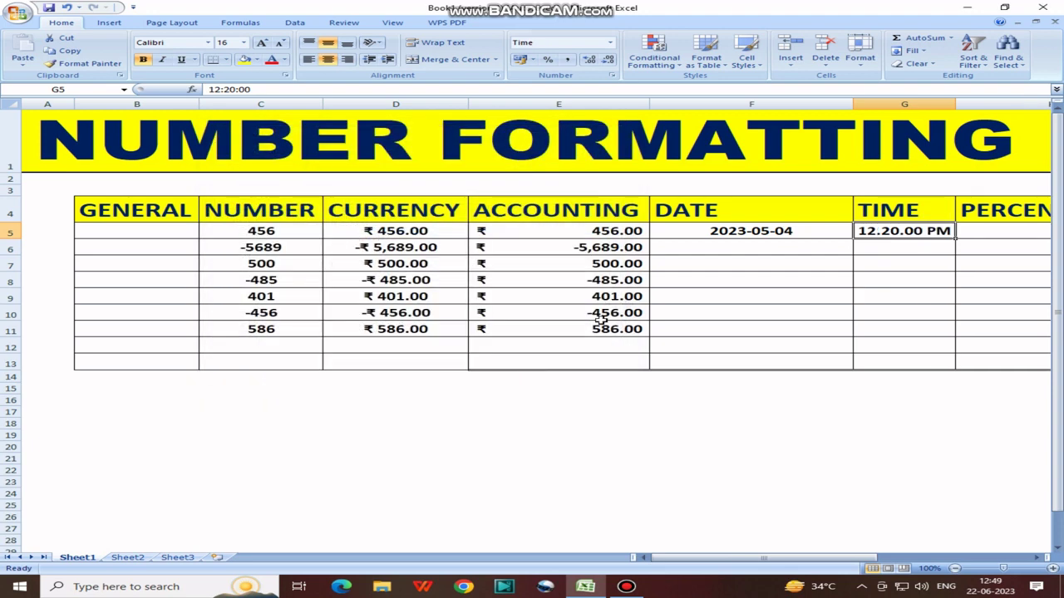
{"action": "left_click", "coordinate": [616, 75]}
{"action": "left_click", "coordinate": [349, 239]}
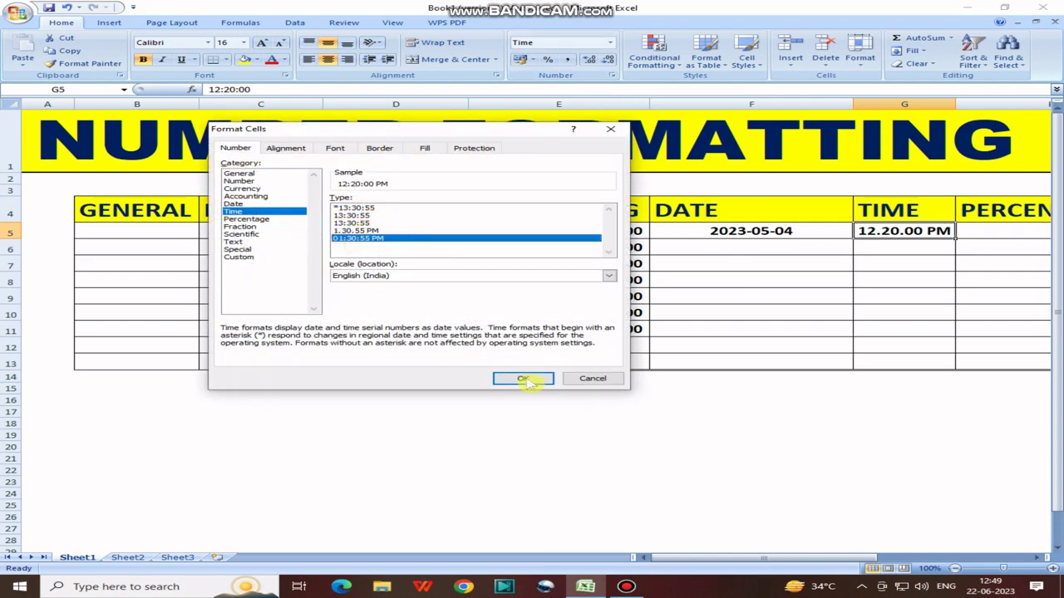
{"action": "left_click", "coordinate": [523, 378]}
Enter 45, 65, 45, 35, 65, 69 and 68 down the PERCENTAGAE column from H5
{"action": "key", "text": "Right"}
{"action": "key", "text": "Right"}
{"action": "key", "text": "Right"}
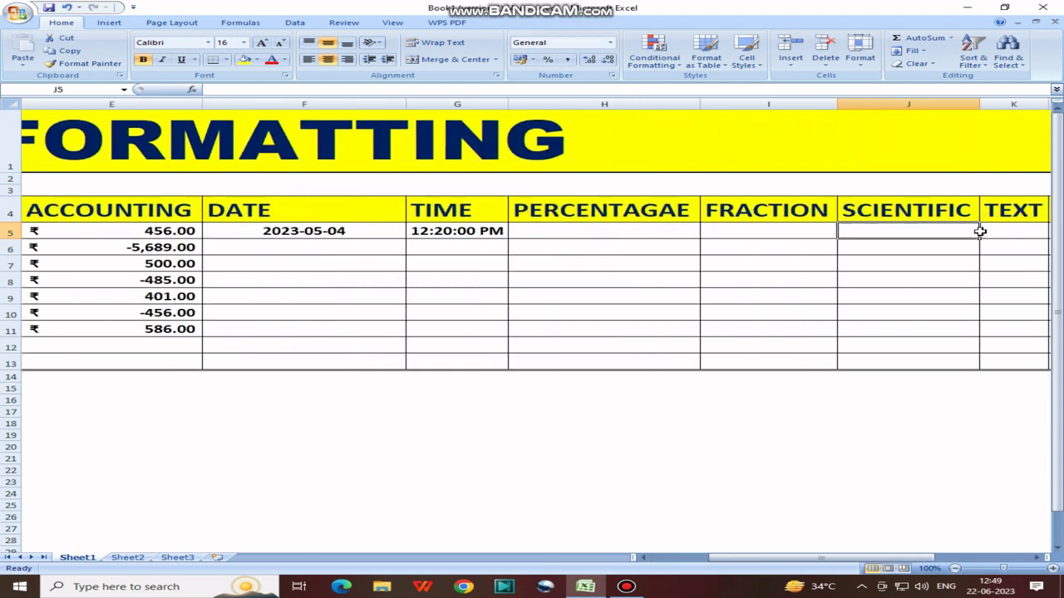
{"action": "left_click", "coordinate": [638, 232]}
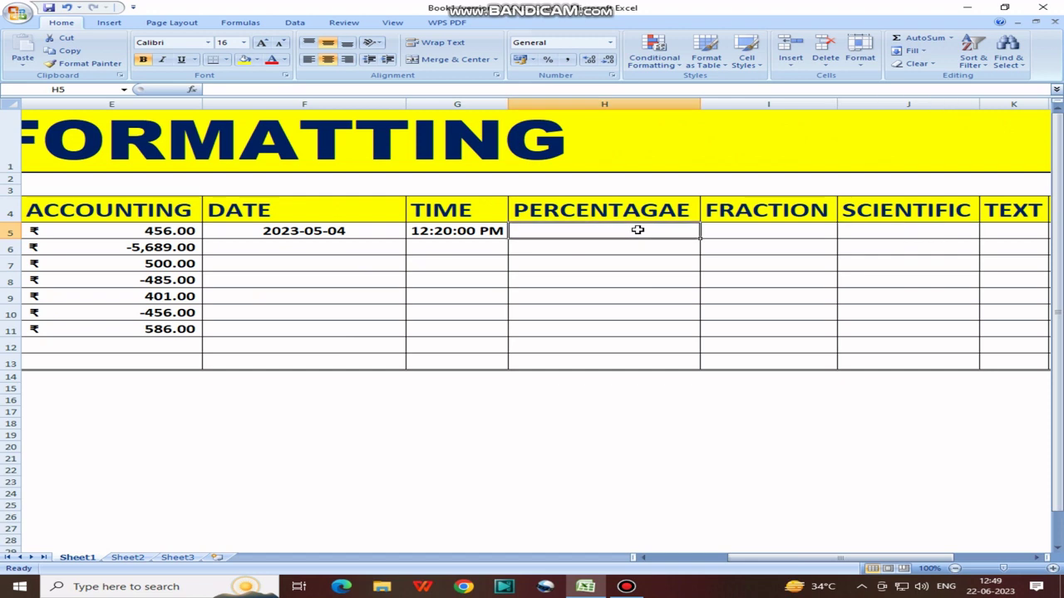
{"action": "type", "text": "45"}
{"action": "key", "text": "Return"}
{"action": "type", "text": "65"}
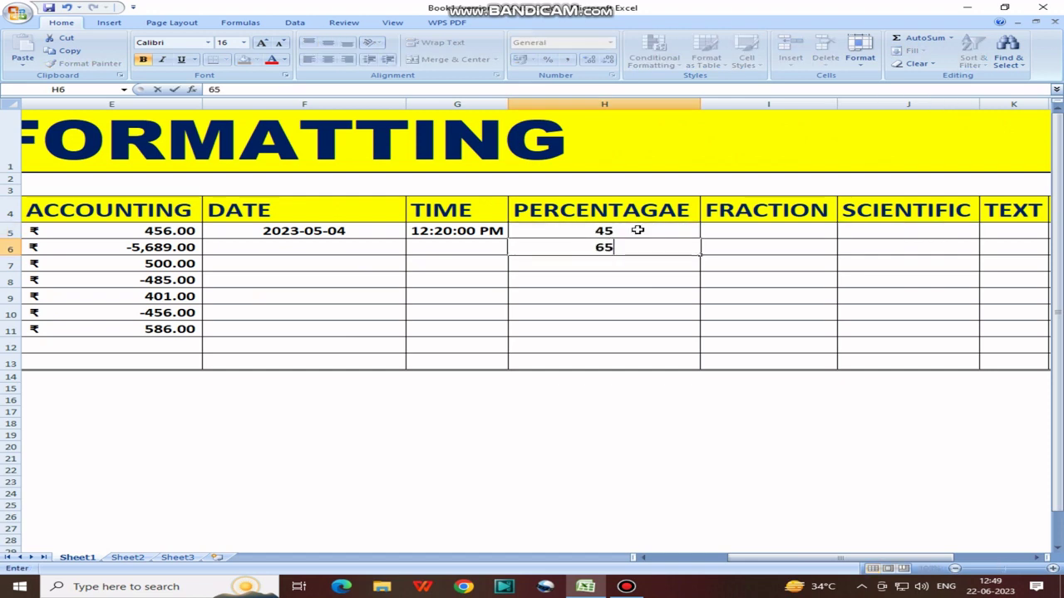
{"action": "key", "text": "Return"}
{"action": "type", "text": "45"}
{"action": "key", "text": "Return"}
{"action": "type", "text": "35"}
{"action": "key", "text": "Return"}
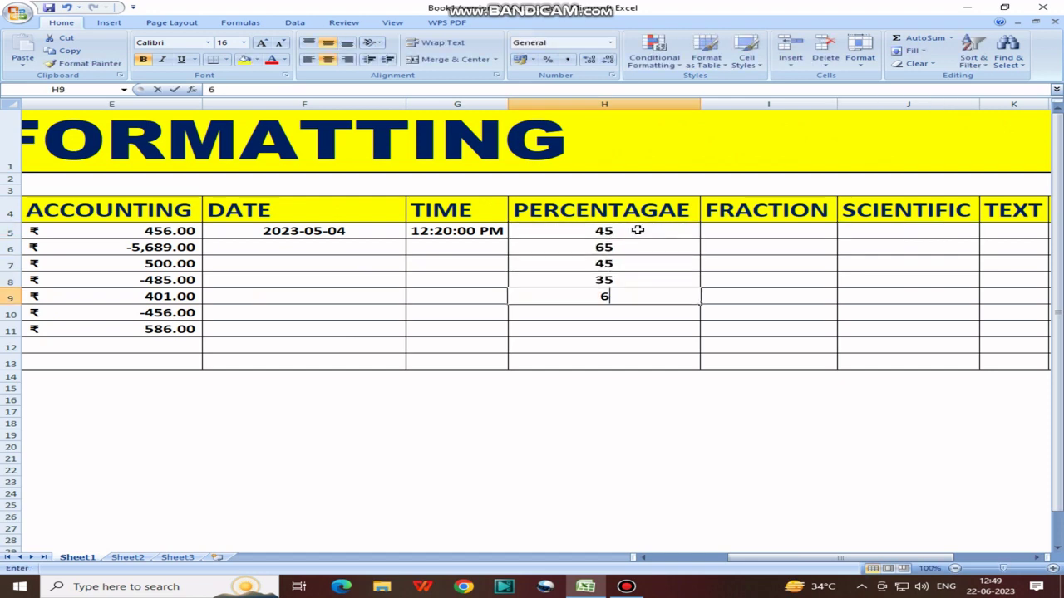
{"action": "type", "text": "65"}
{"action": "key", "text": "Return"}
{"action": "type", "text": "6968"}
{"action": "key", "text": "Return"}
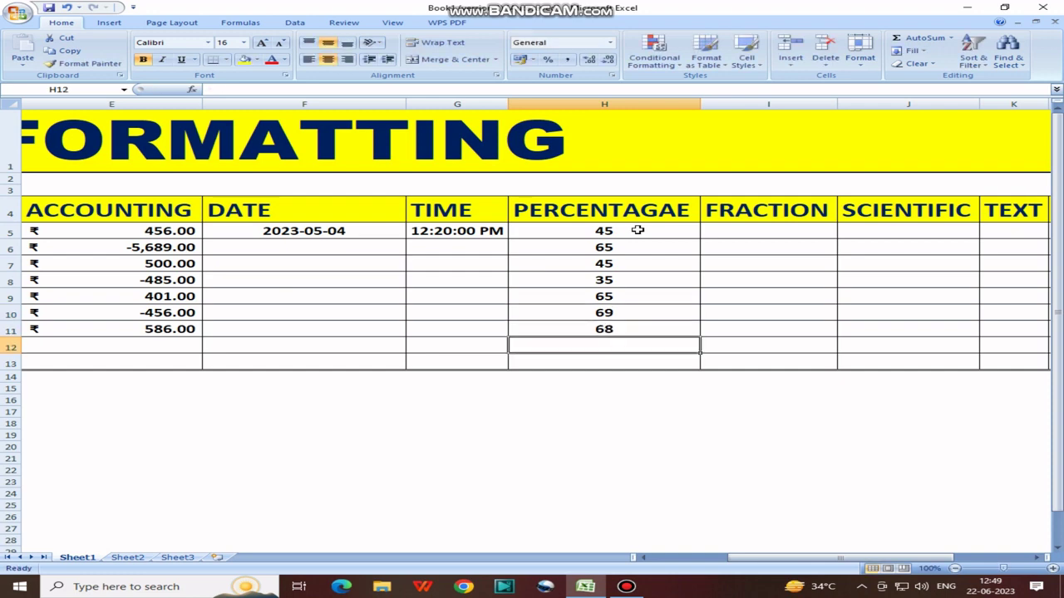
Apply the Percentage format to H5:H13 and review its settings
{"action": "left_click_drag", "start_coordinate": [643, 231], "coordinate": [653, 359]}
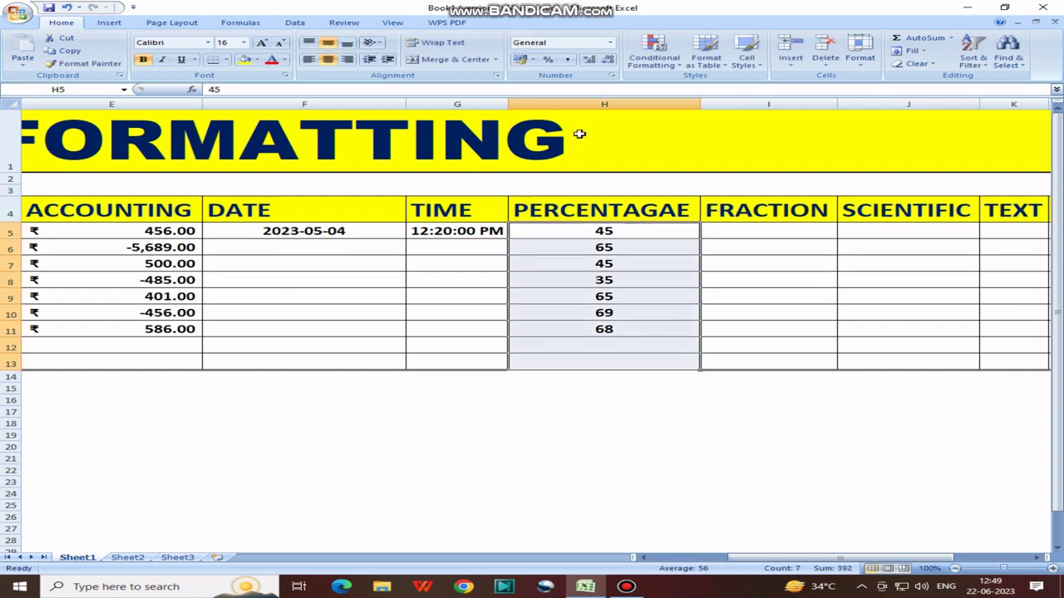
{"action": "left_click", "coordinate": [613, 76]}
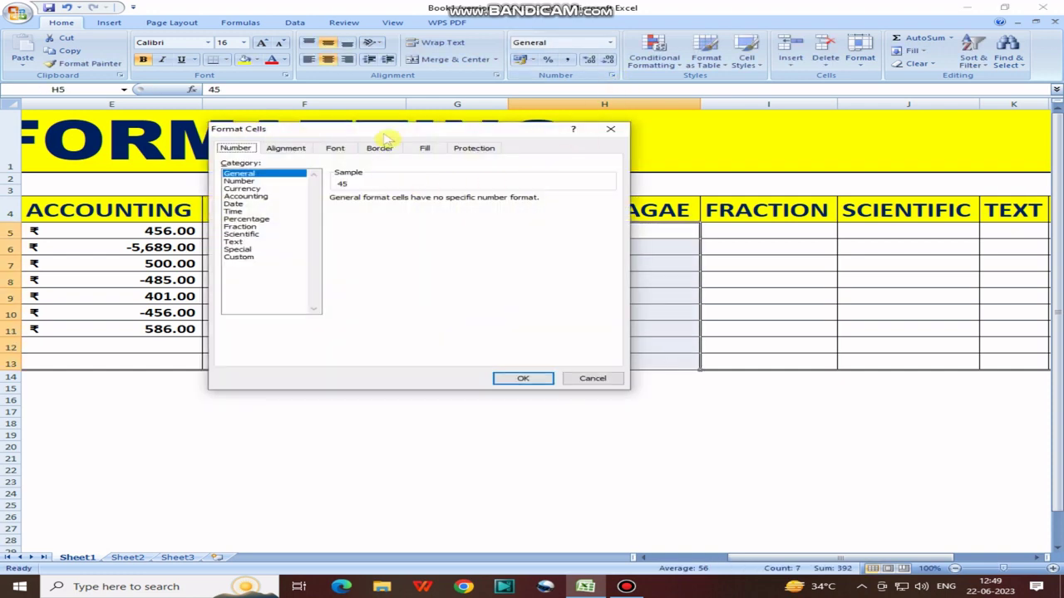
{"action": "left_click_drag", "start_coordinate": [388, 132], "coordinate": [435, 131]}
{"action": "left_click", "coordinate": [309, 213]}
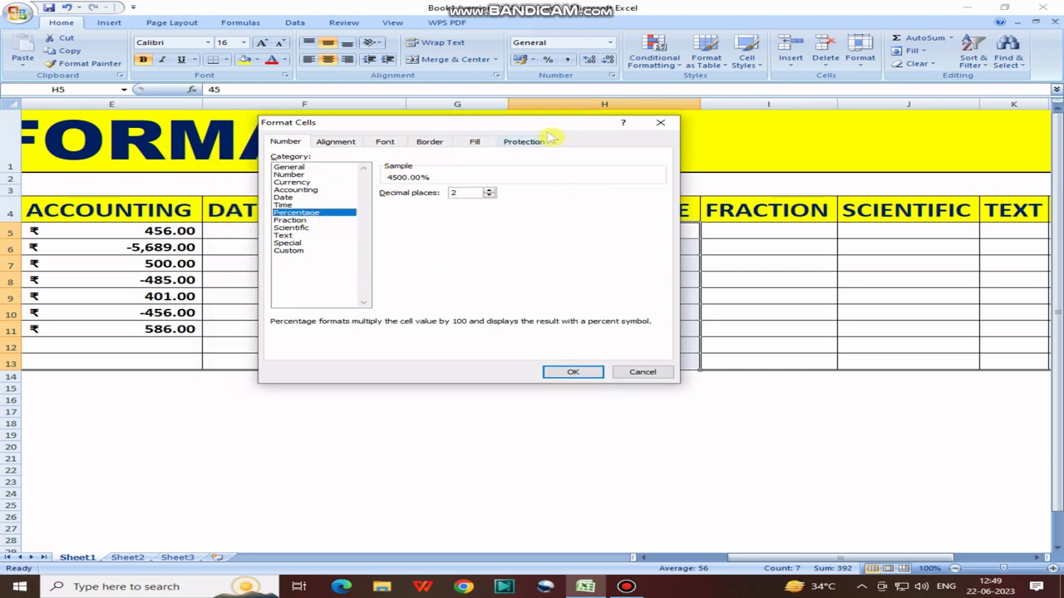
{"action": "left_click_drag", "start_coordinate": [551, 125], "coordinate": [397, 132]}
{"action": "left_click", "coordinate": [387, 372]}
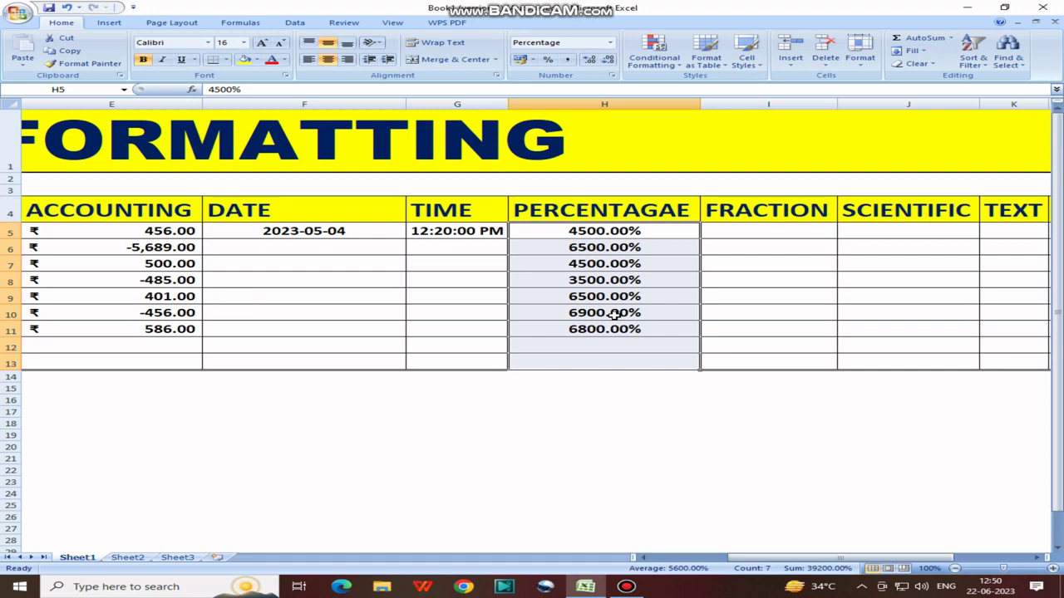
{"action": "left_click", "coordinate": [613, 75]}
{"action": "left_click_drag", "start_coordinate": [331, 125], "coordinate": [388, 88]}
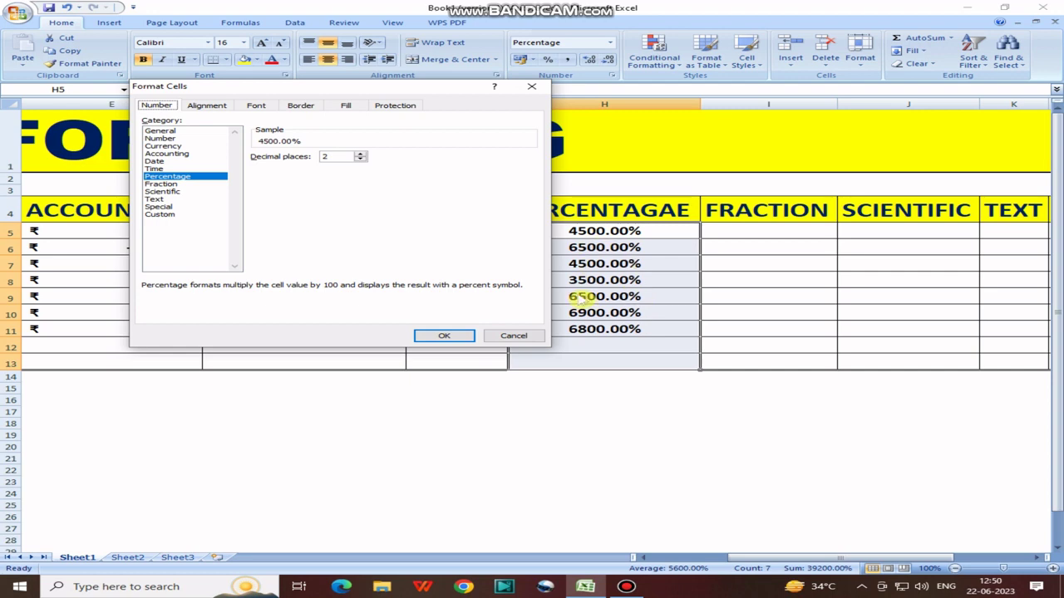
{"action": "left_click", "coordinate": [444, 335]}
{"action": "left_click", "coordinate": [758, 232]}
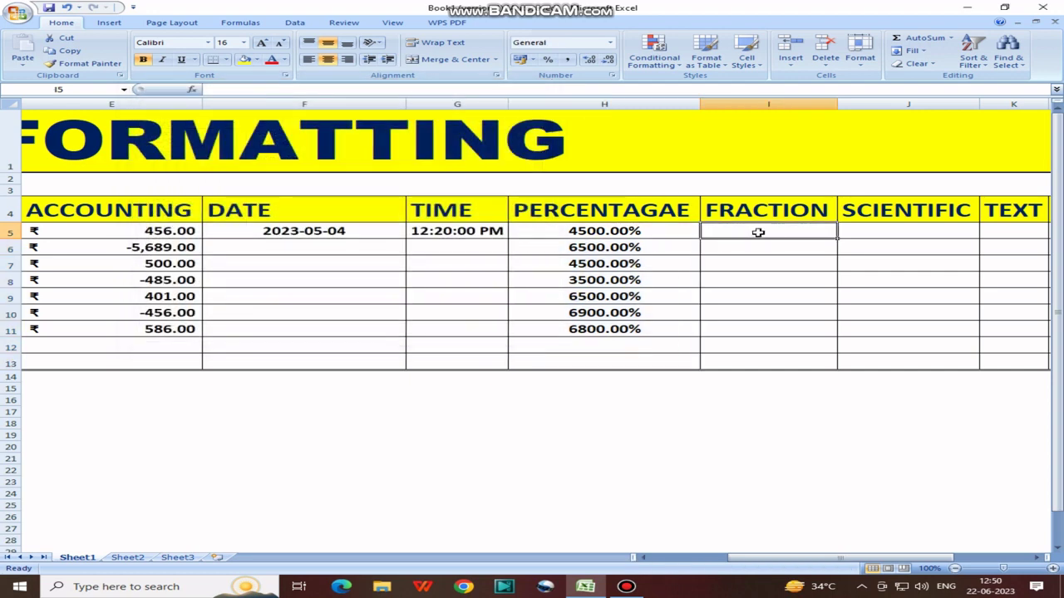
Enter 45.5 in I5 and 32.5 in I6
{"action": "type", "text": "45."}
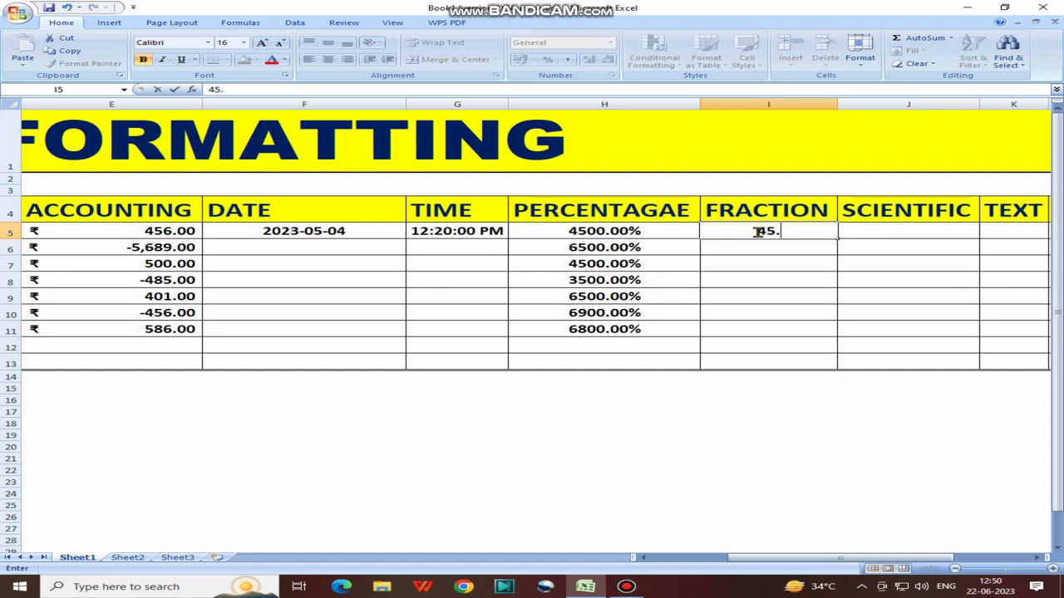
{"action": "type", "text": "5"}
{"action": "key", "text": "Return"}
{"action": "type", "text": "32"}
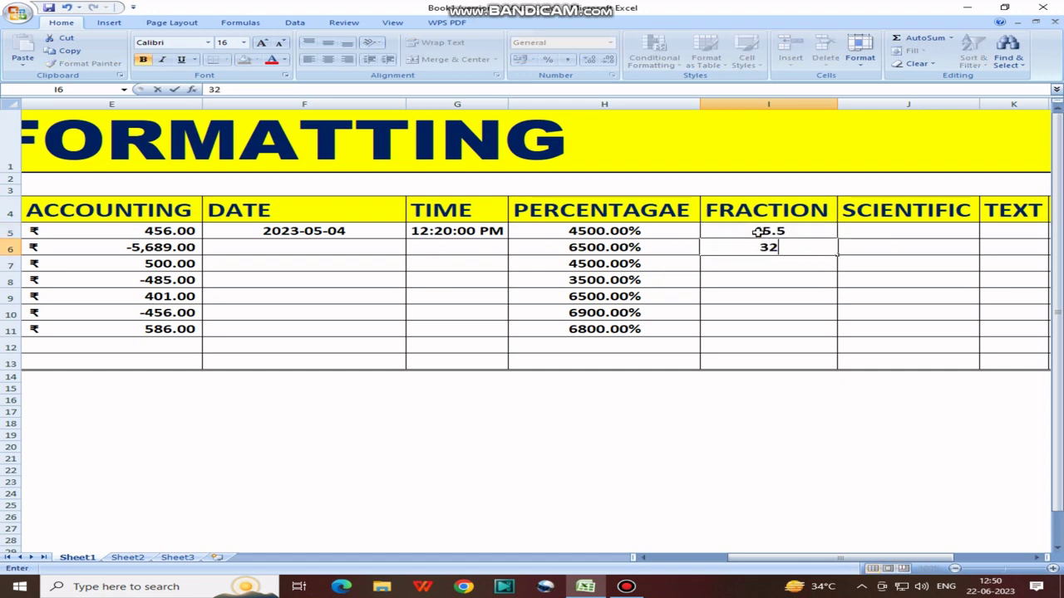
{"action": "type", "text": ".5"}
{"action": "key", "text": "Return"}
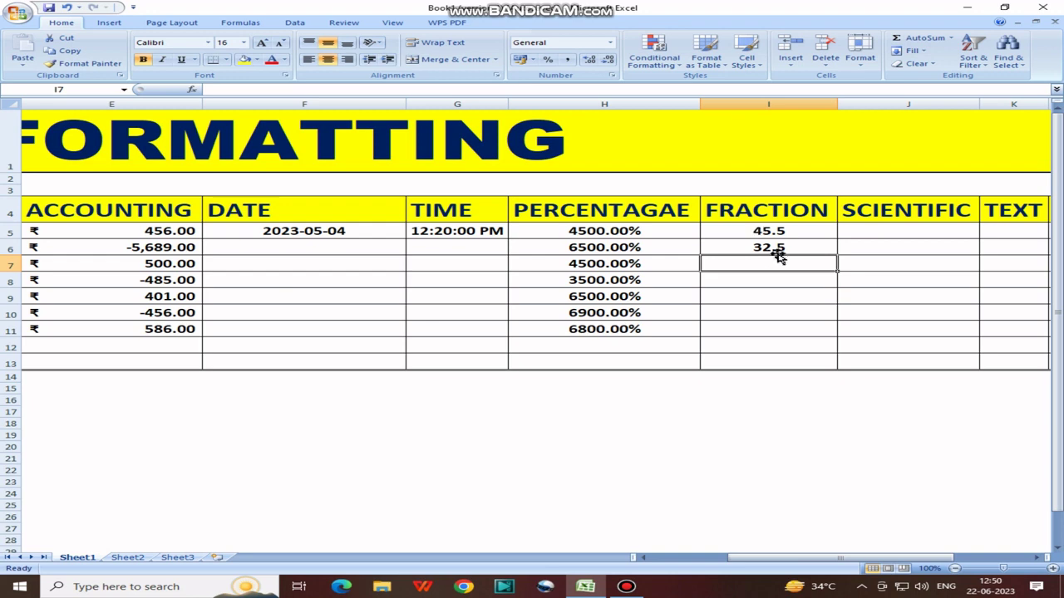
Format I5:I13 as Fraction, Up to one digit, showing 45 1/2 and 32 1/2
{"action": "left_click_drag", "start_coordinate": [780, 235], "coordinate": [774, 351]}
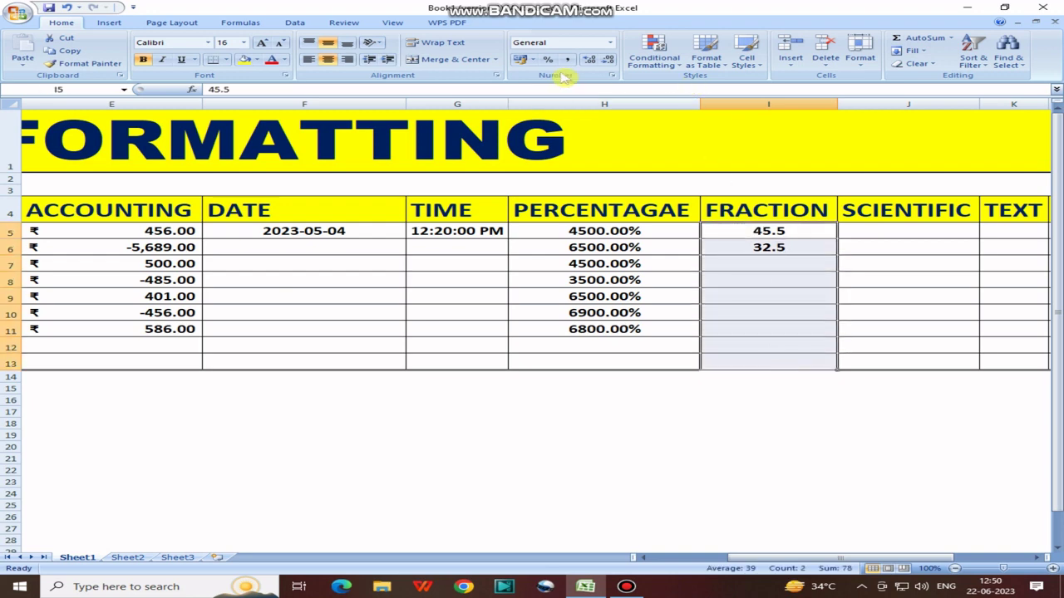
{"action": "left_click", "coordinate": [612, 75]}
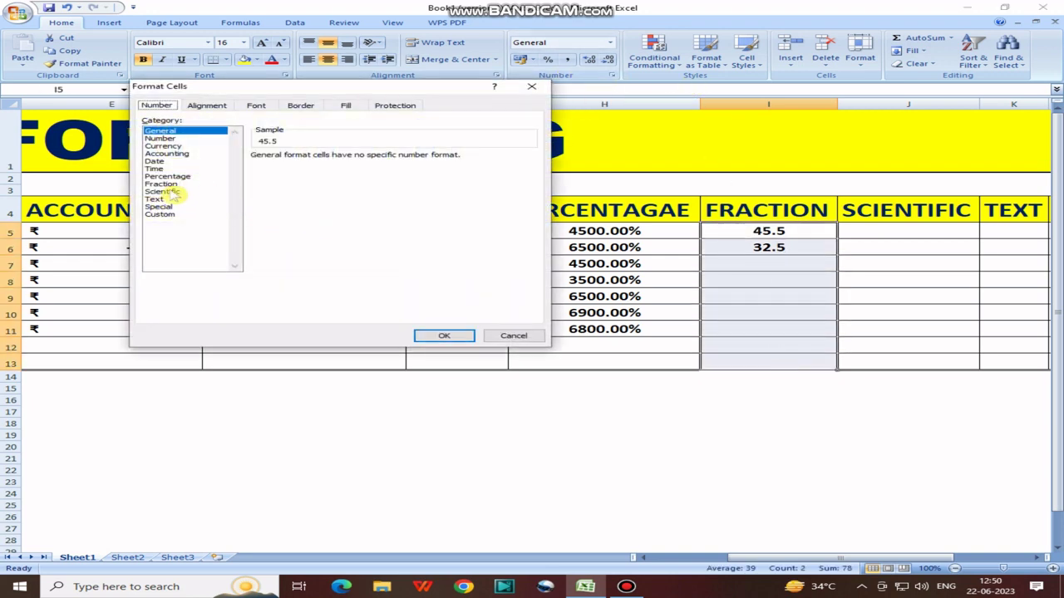
{"action": "left_click", "coordinate": [162, 183]}
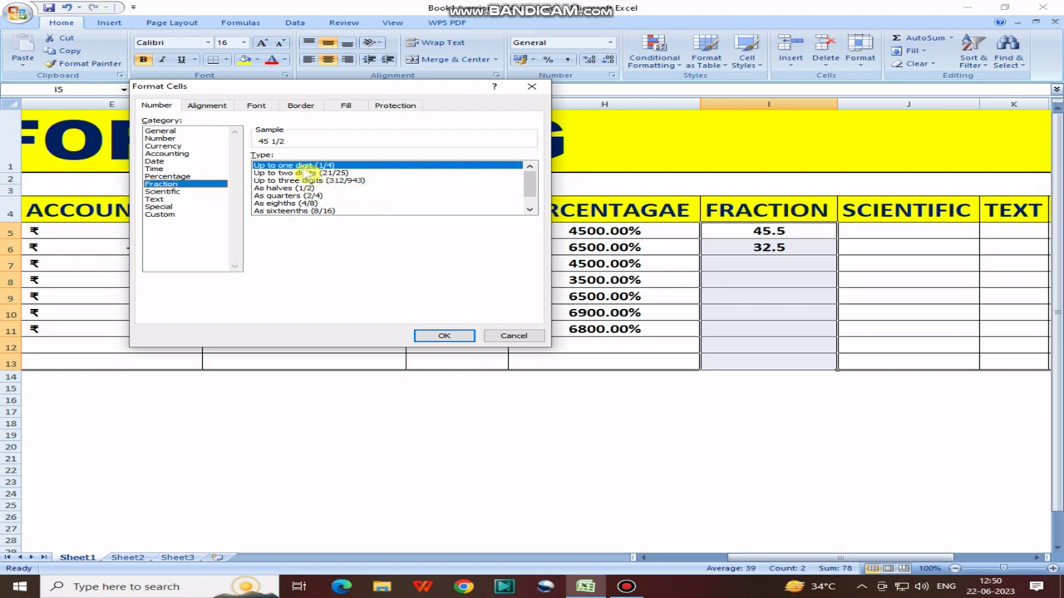
{"action": "left_click", "coordinate": [307, 173]}
{"action": "left_click", "coordinate": [307, 180]}
{"action": "left_click", "coordinate": [303, 166]}
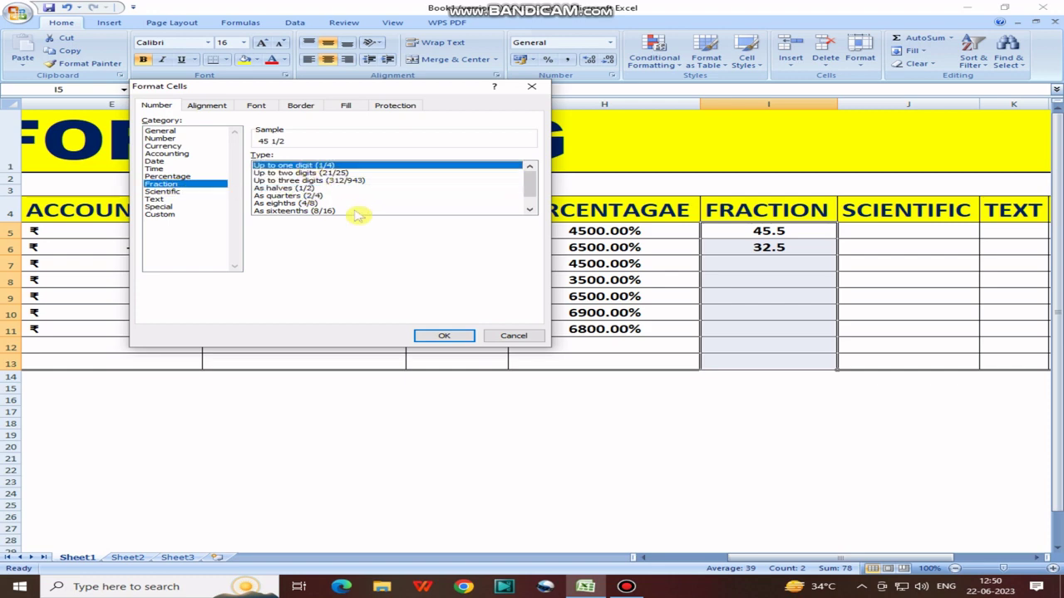
{"action": "left_click", "coordinate": [444, 335]}
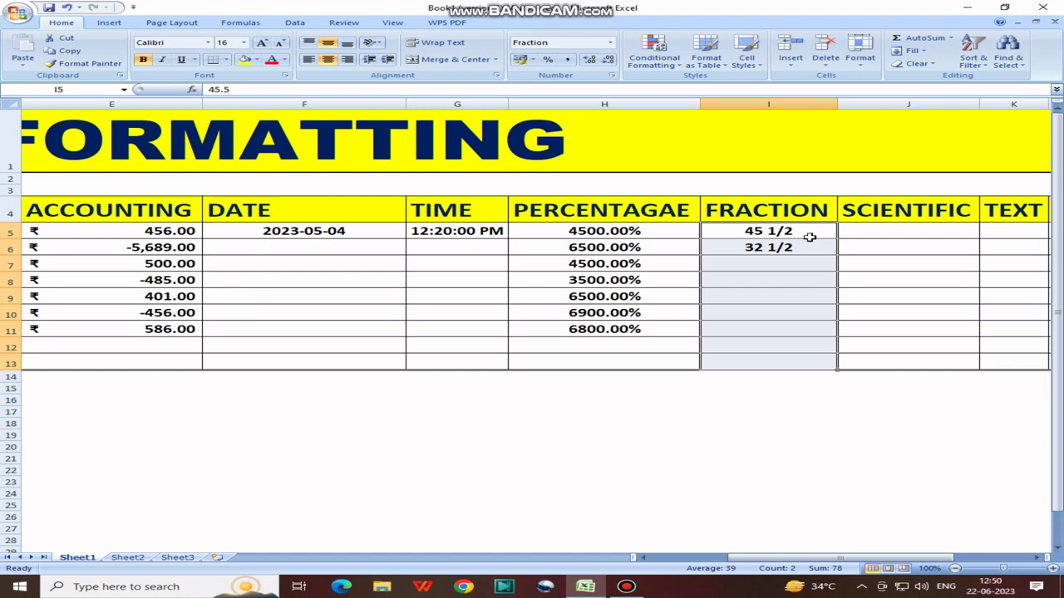
{"action": "left_click_drag", "start_coordinate": [865, 558], "coordinate": [937, 558]}
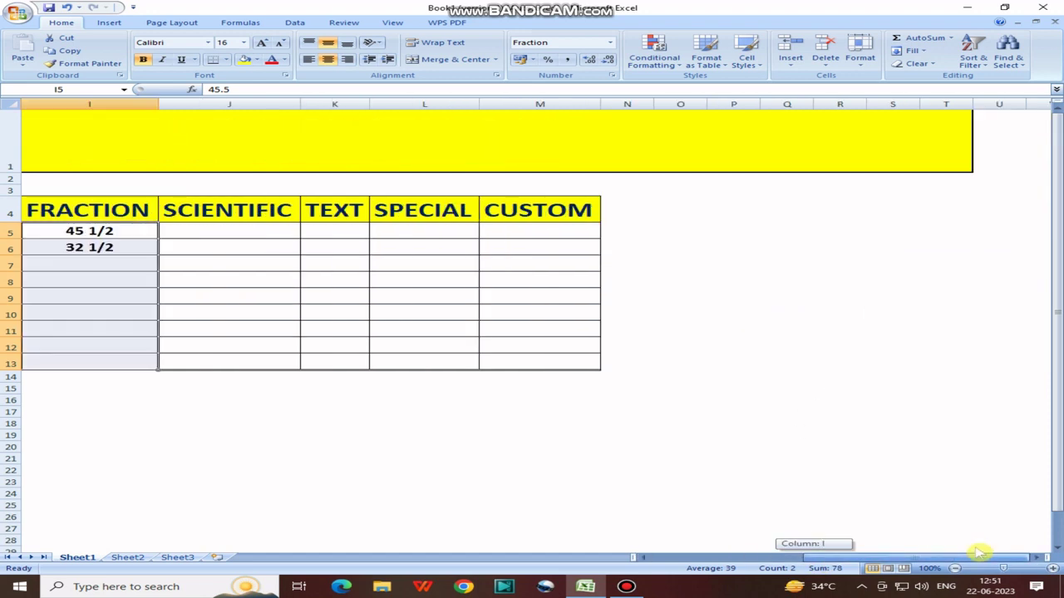
Drag-select the empty range J5:M13 across the four remaining columns
{"action": "mouse_move", "coordinate": [236, 231]}
{"action": "left_mouse_down"}
{"action": "mouse_move", "coordinate": [328, 229]}
{"action": "mouse_move", "coordinate": [524, 367]}
{"action": "left_mouse_up"}
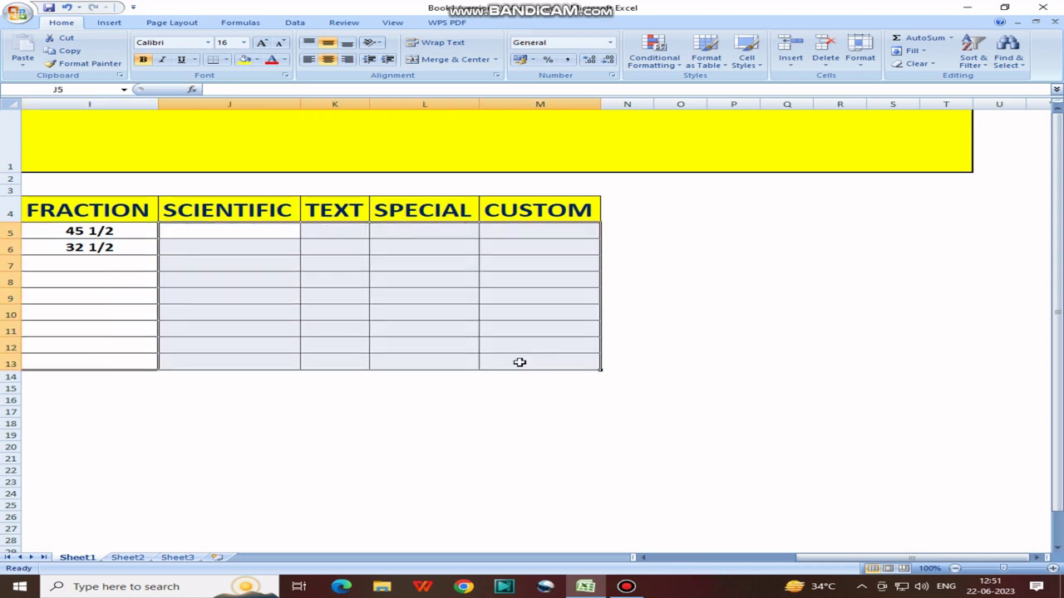